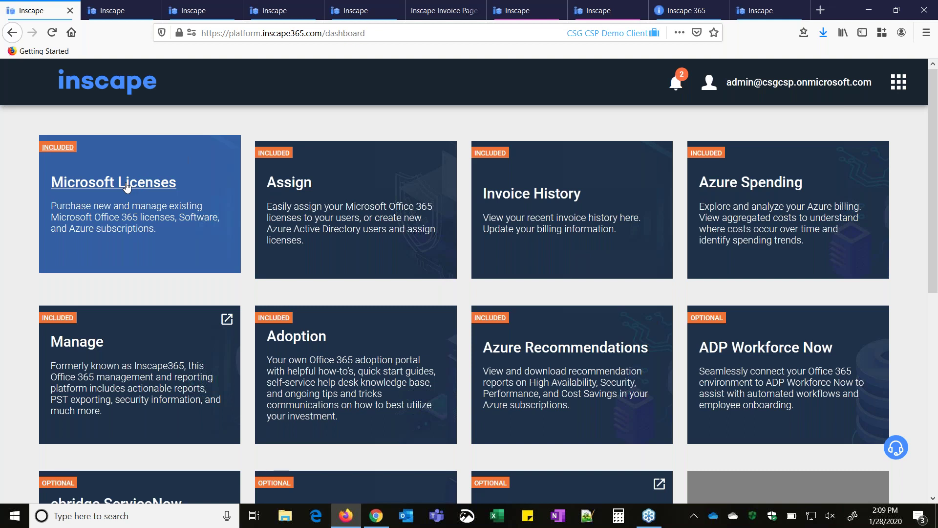
Step: Add a customer user to the Office 365 F1 license assignment, and return to the license list without assigning it
click(125, 12)
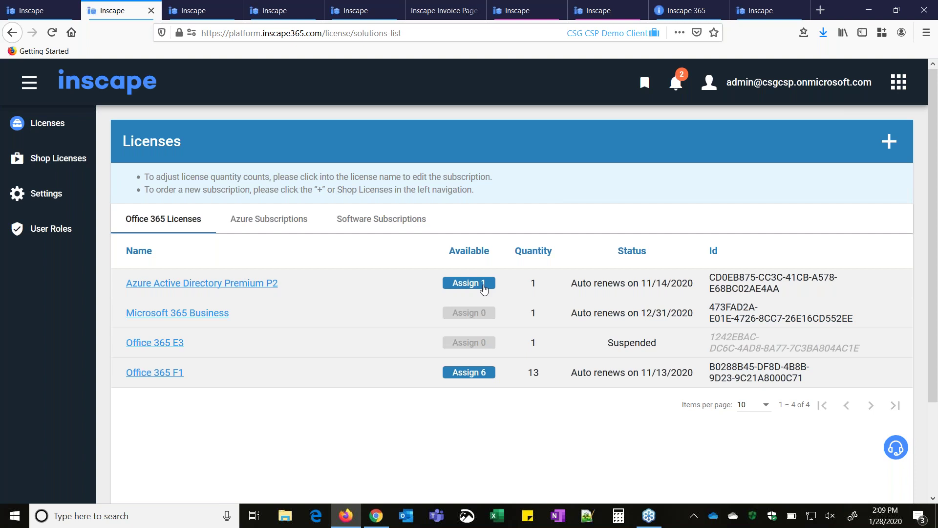
click(469, 373)
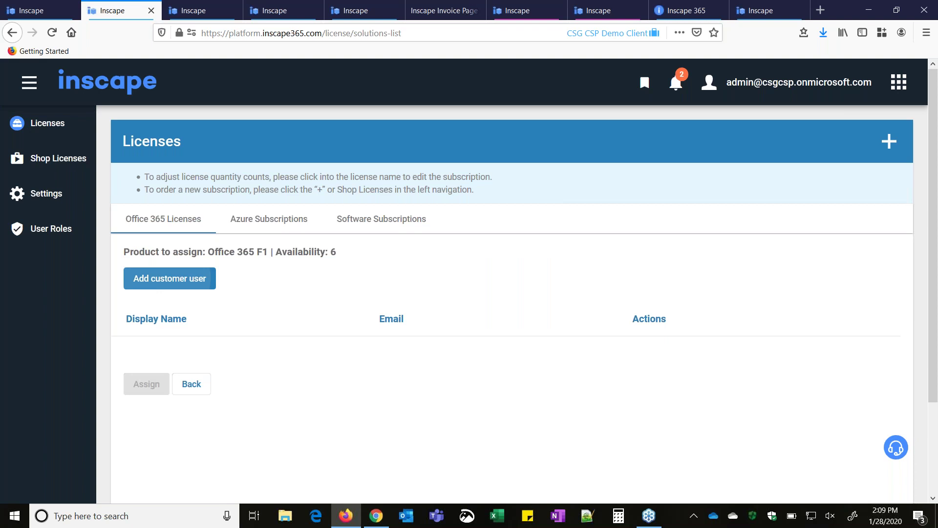
click(170, 278)
text(alex)
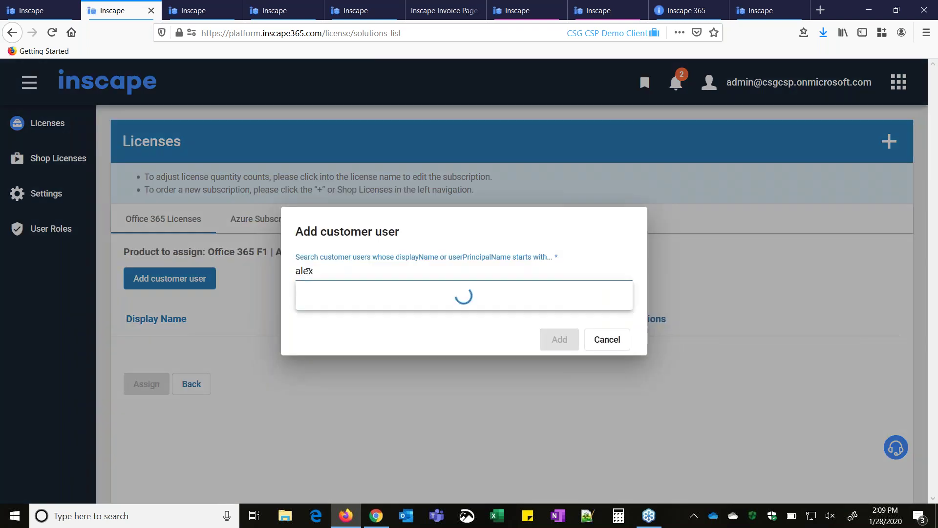
key(Down)
key(Return)
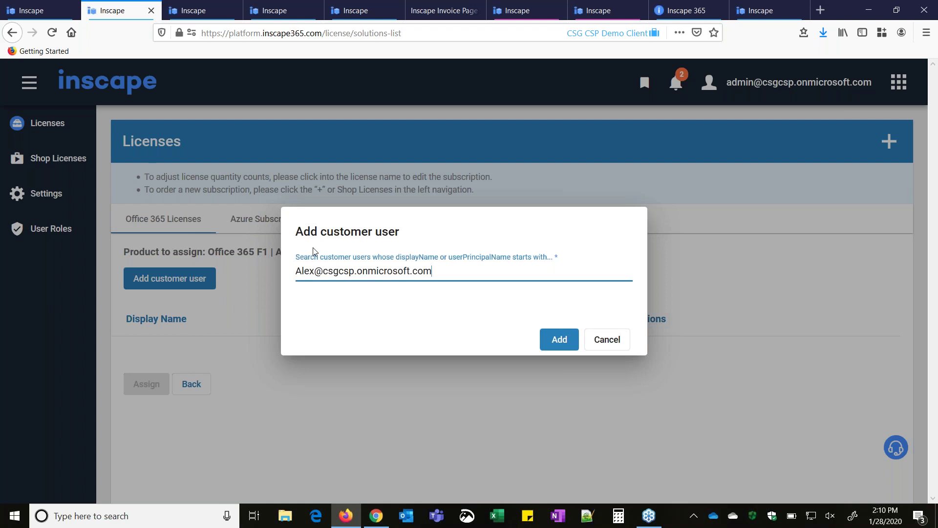
click(556, 343)
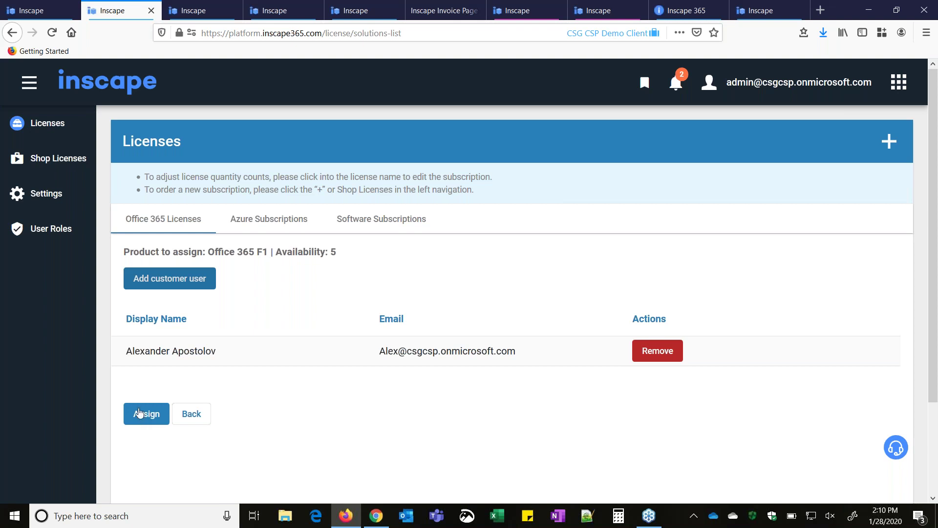
click(197, 417)
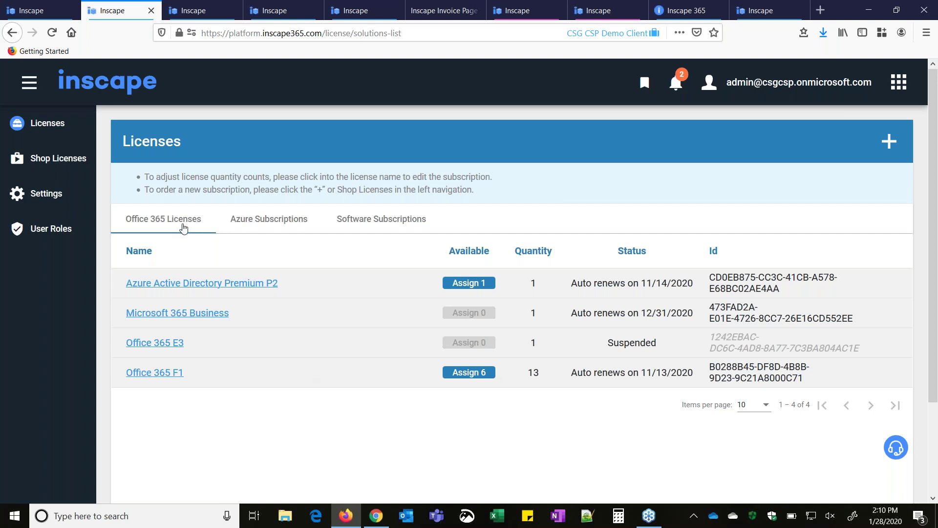
Step: View the Azure subscriptions and the software subscriptions, and return to the Office 365 licenses list
click(272, 225)
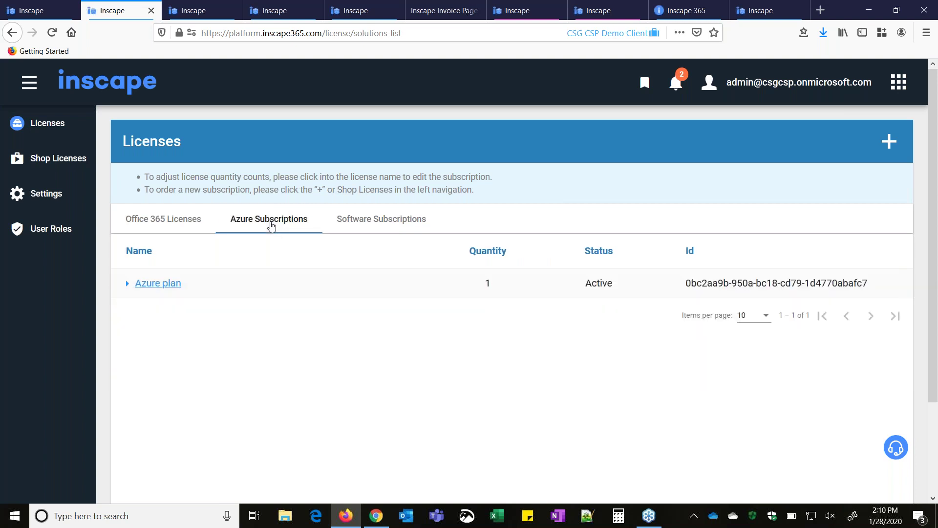
click(376, 224)
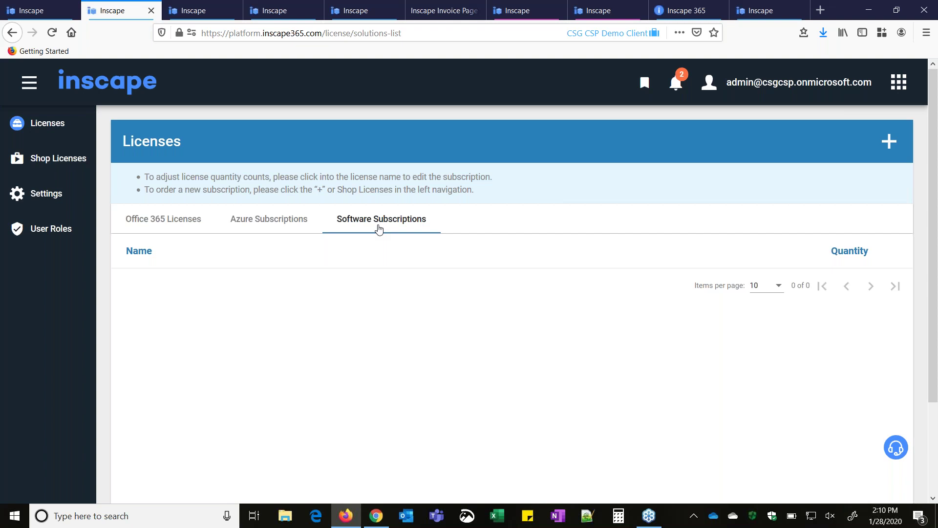
click(179, 220)
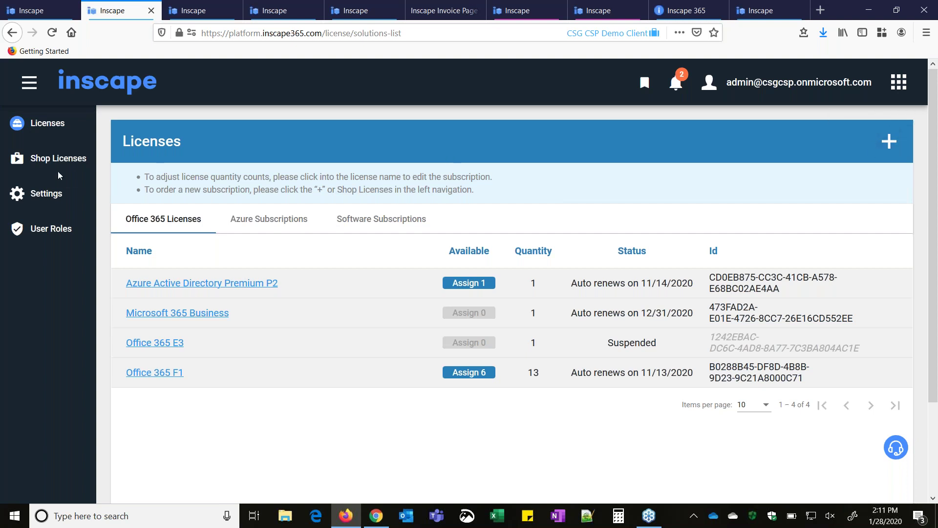
Step: Filter the license shop by "microsoft 365" and select Microsoft 365 E3 with a quantity of 3 licenses
click(213, 14)
text(microsoft)
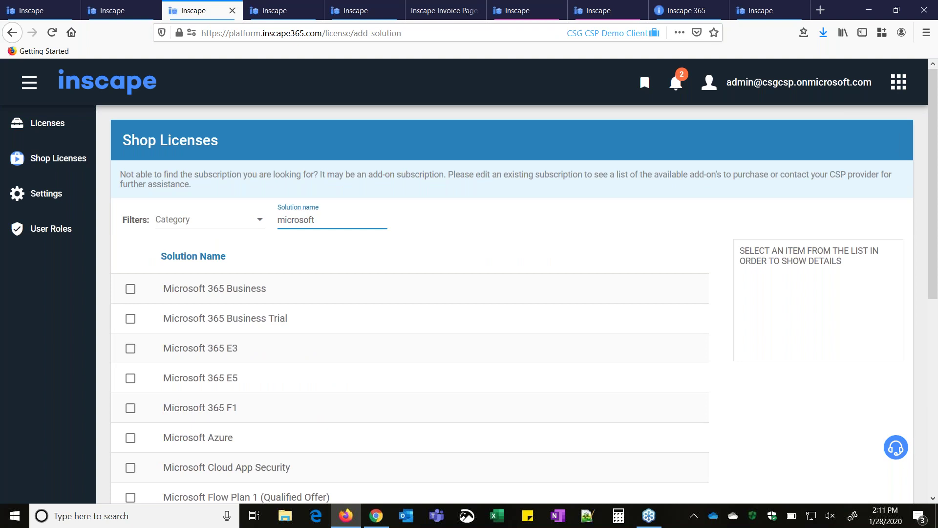
text( 365)
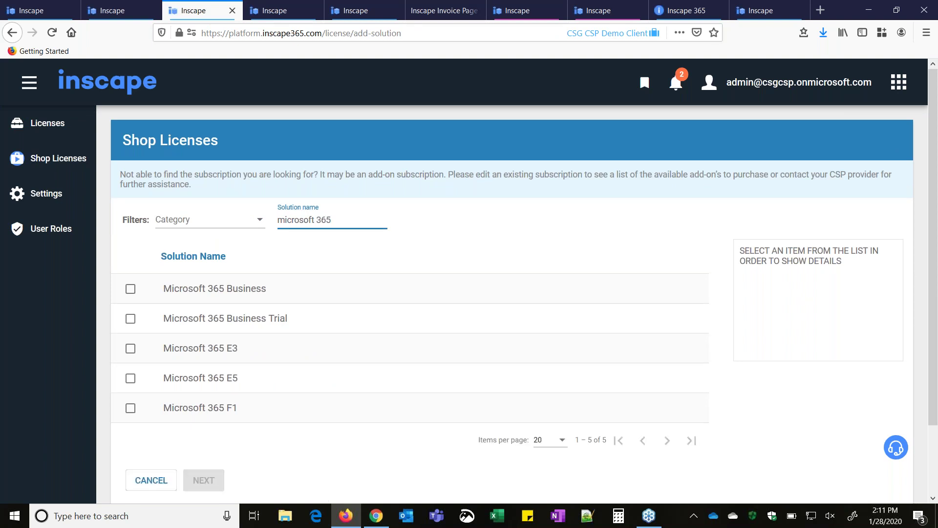
click(130, 350)
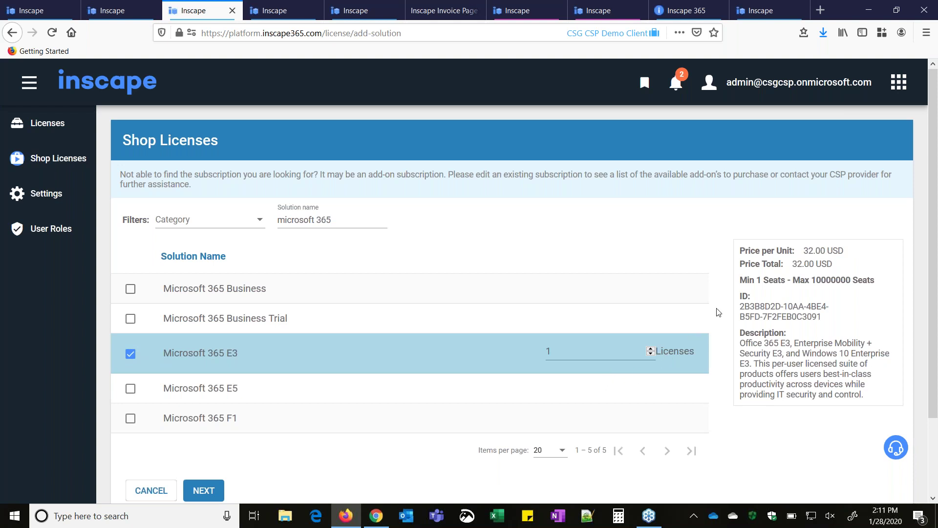
click(651, 349)
click(650, 349)
Step: Open the license assignment users page, and hide and restore the Assigned series in the Licenses Availability chart
click(36, 10)
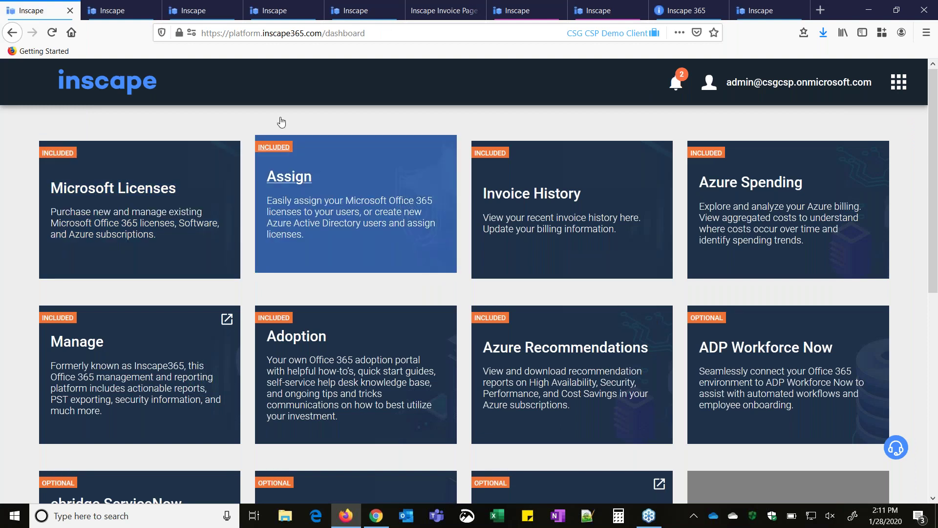
click(210, 11)
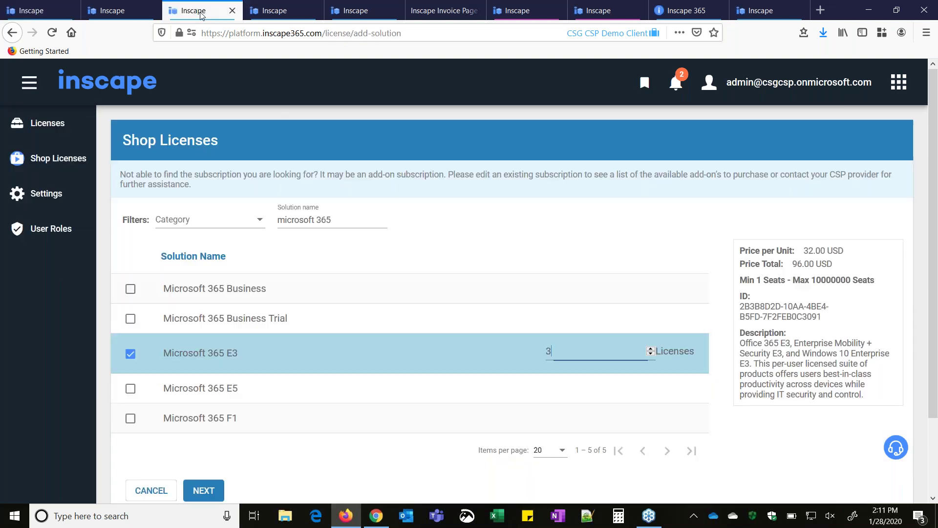
click(285, 14)
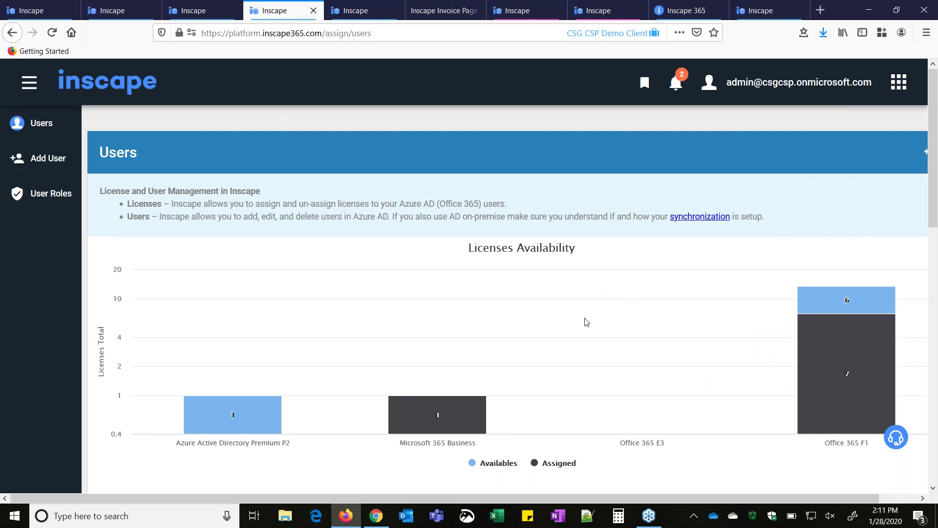
click(560, 463)
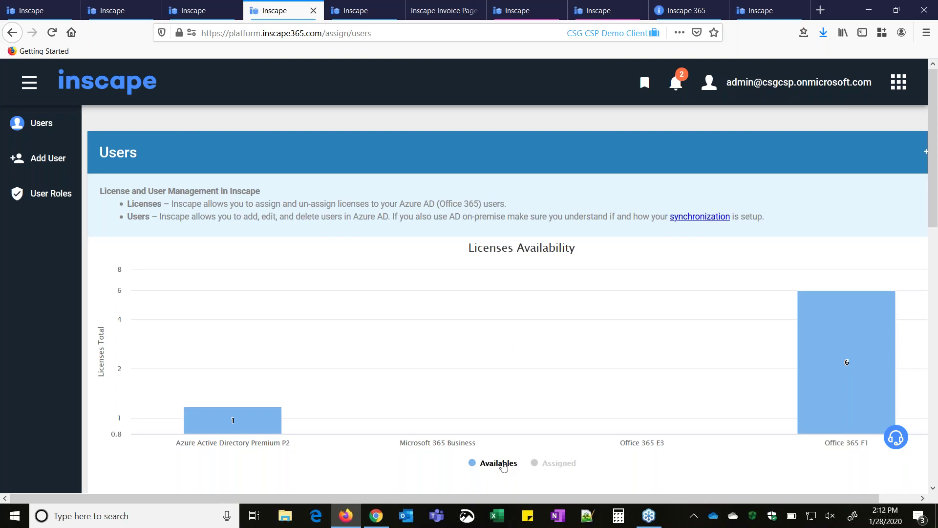
click(550, 464)
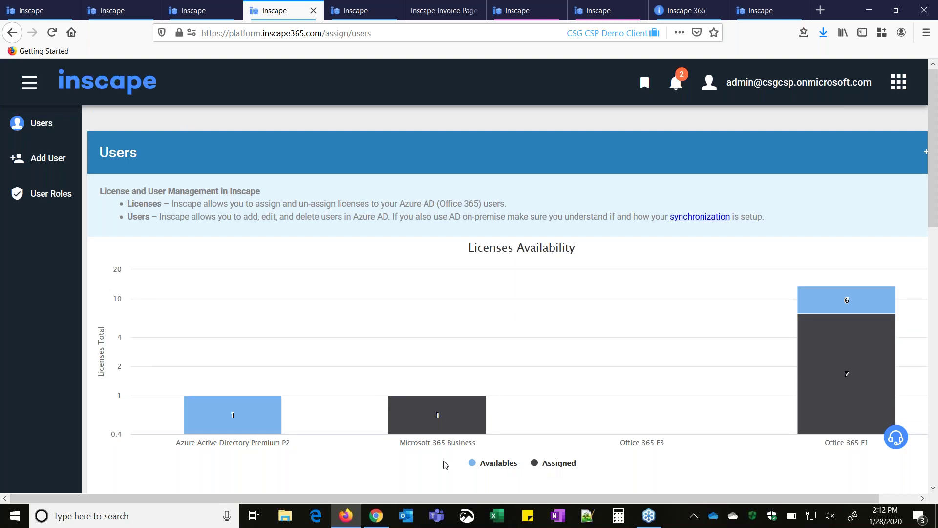
Step: Review the user list below the chart with each user's usage location and licenses
mouse_move(437, 424)
scroll(442, 391, down, 6)
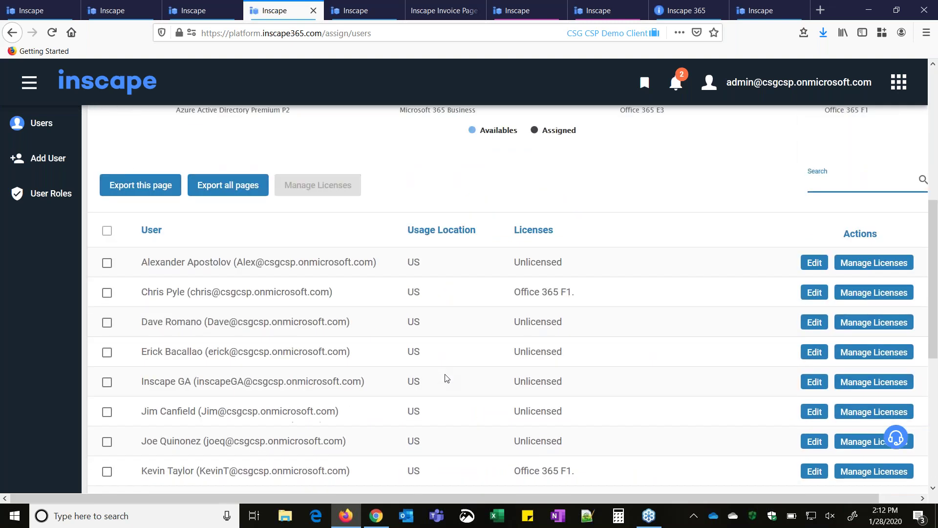
scroll(445, 379, down, 1)
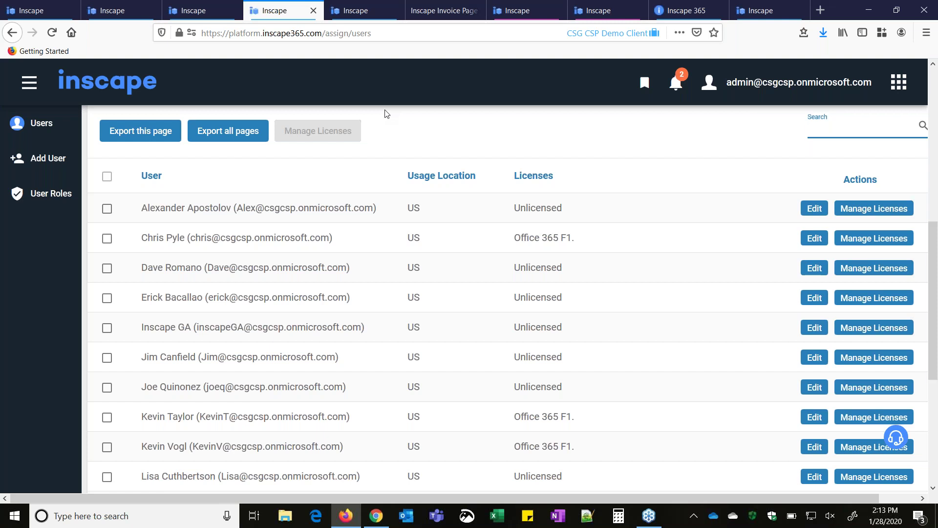
Step: View the invoice history, and open the Manage module from the platform dashboard
click(357, 7)
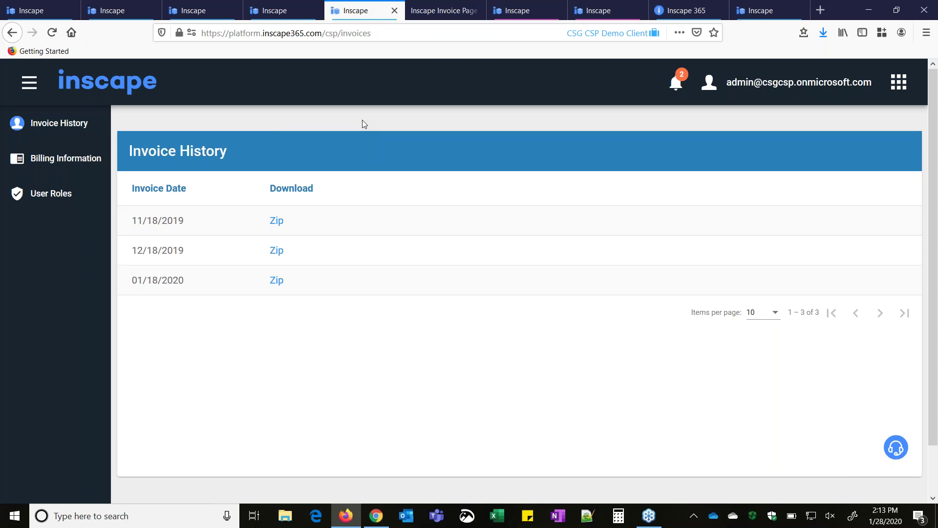
click(42, 12)
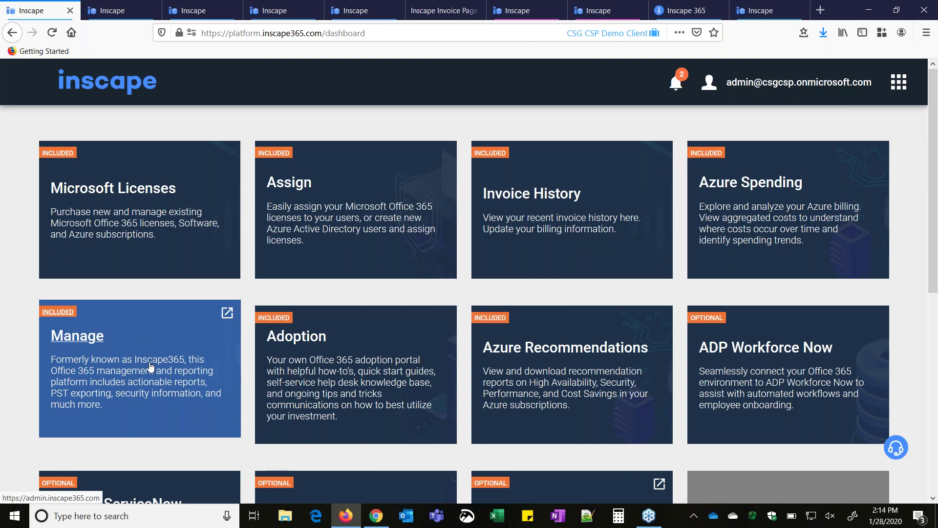
click(89, 340)
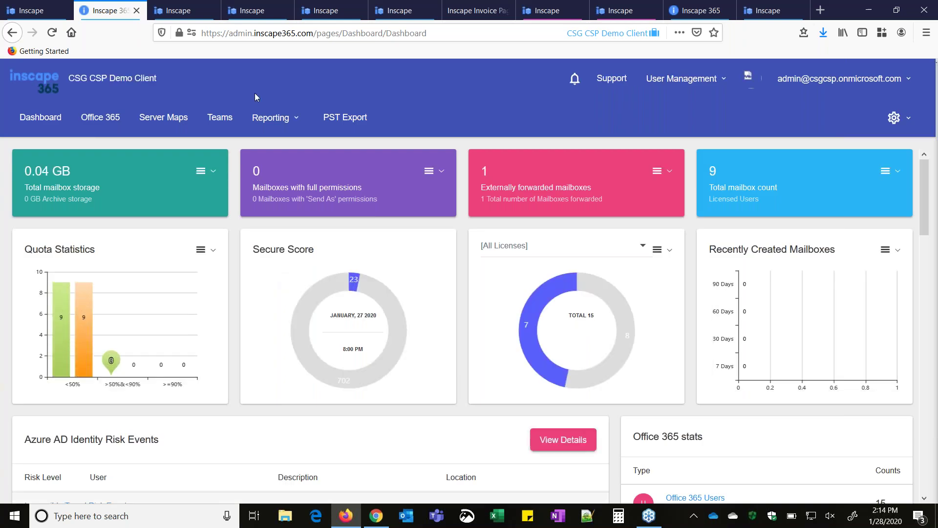
Step: Return to the assignment users page and select Azure Active Directory Premium P2 alongside Office 365 F1 for the second listed user
click(37, 11)
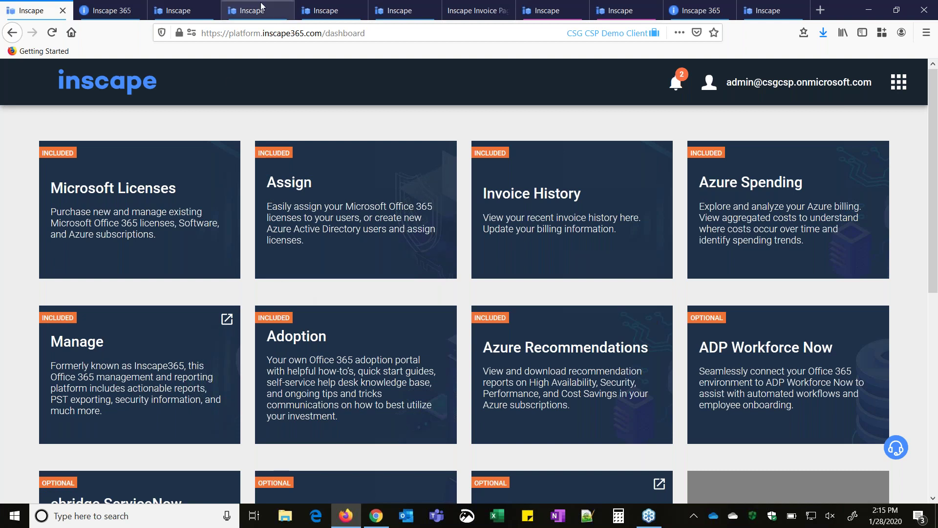
click(249, 11)
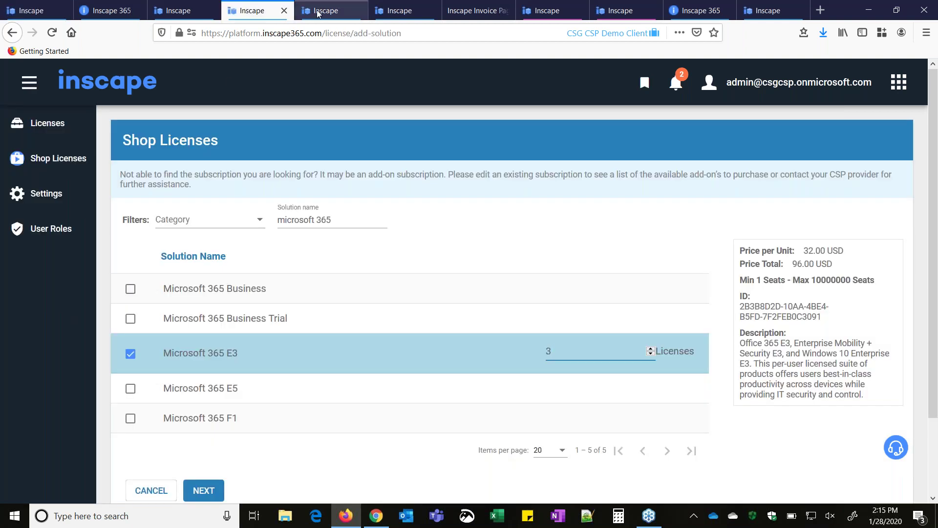
click(317, 12)
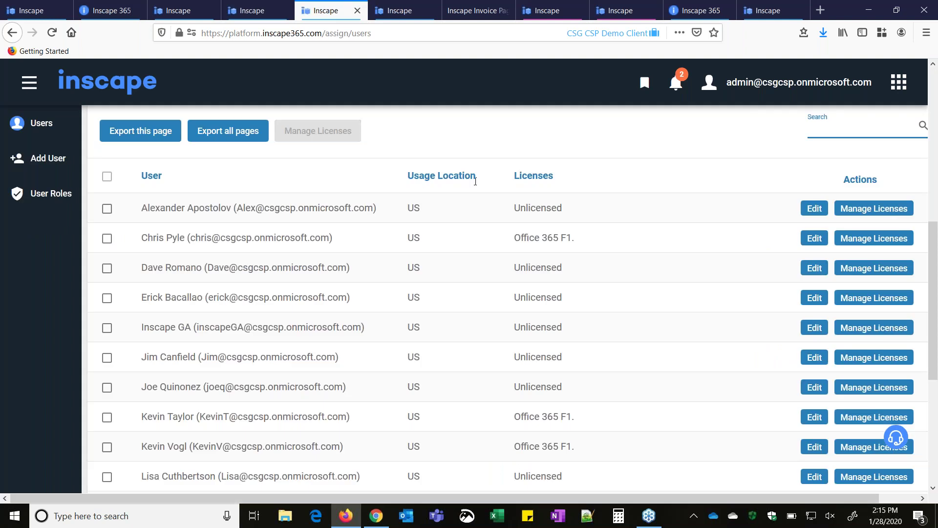
scroll(537, 235, up, 5)
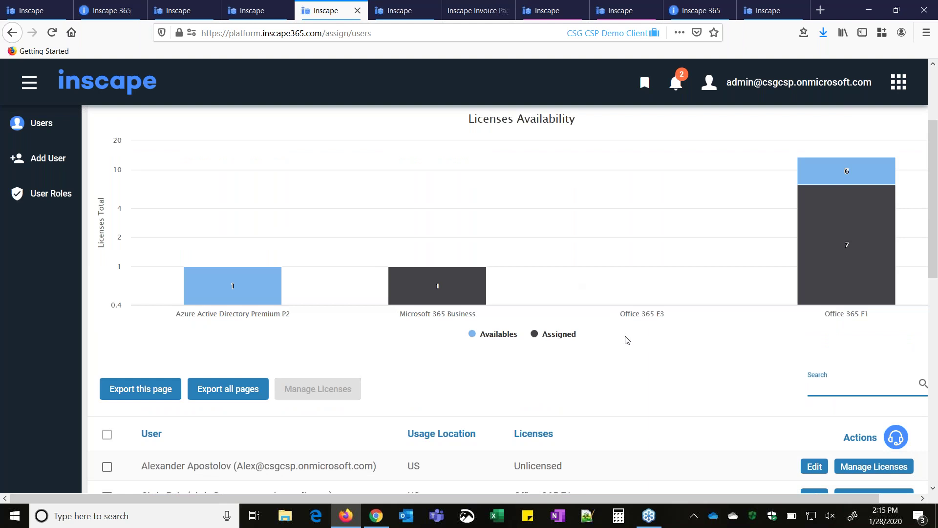
scroll(628, 341, down, 2)
scroll(623, 314, down, 3)
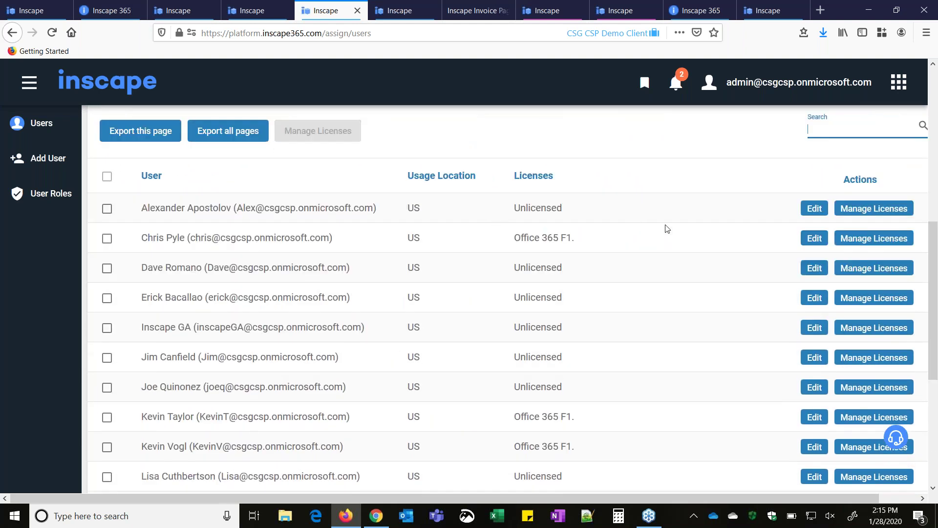
click(871, 239)
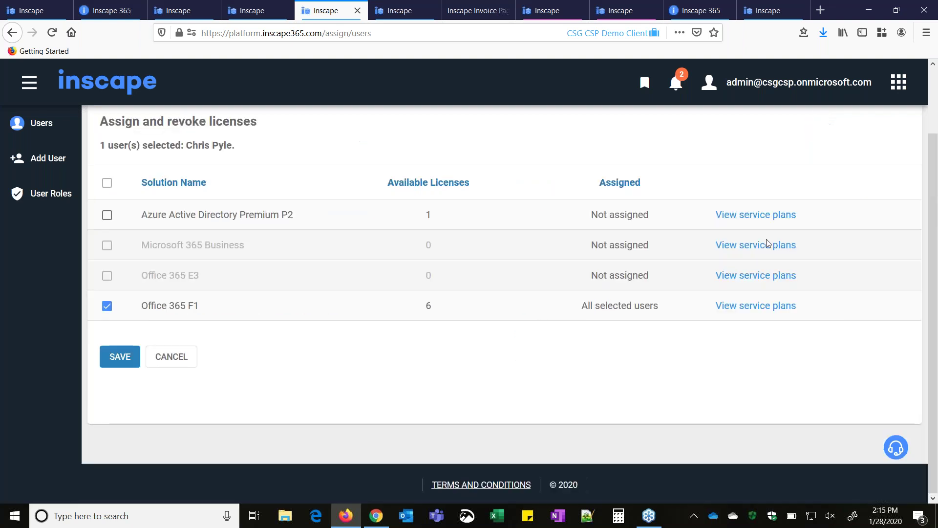
click(107, 306)
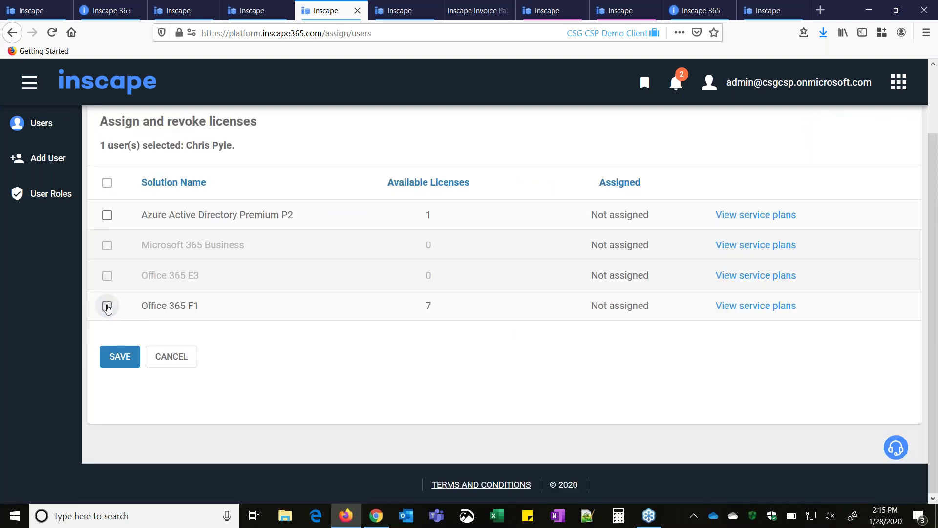
click(107, 215)
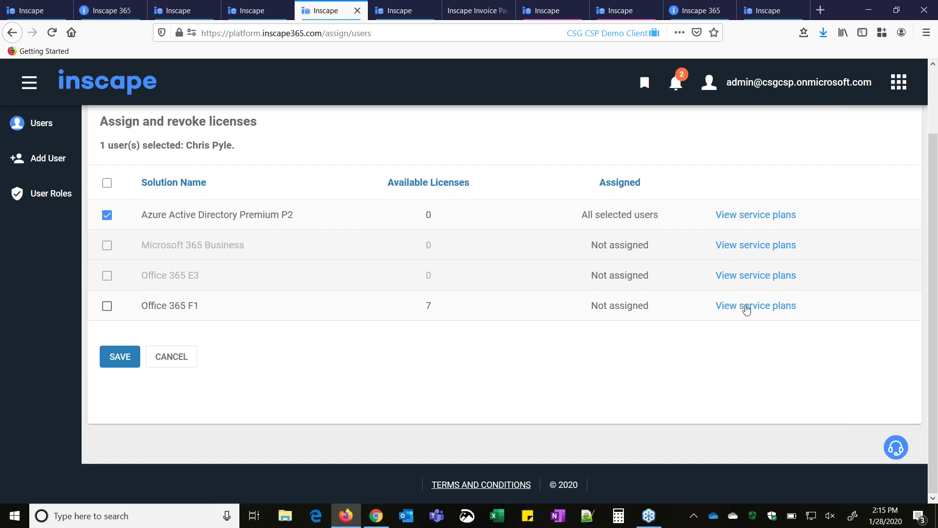
click(107, 306)
Step: Expand the Office 365 F1 service plans for the selected user and review the included services
click(765, 308)
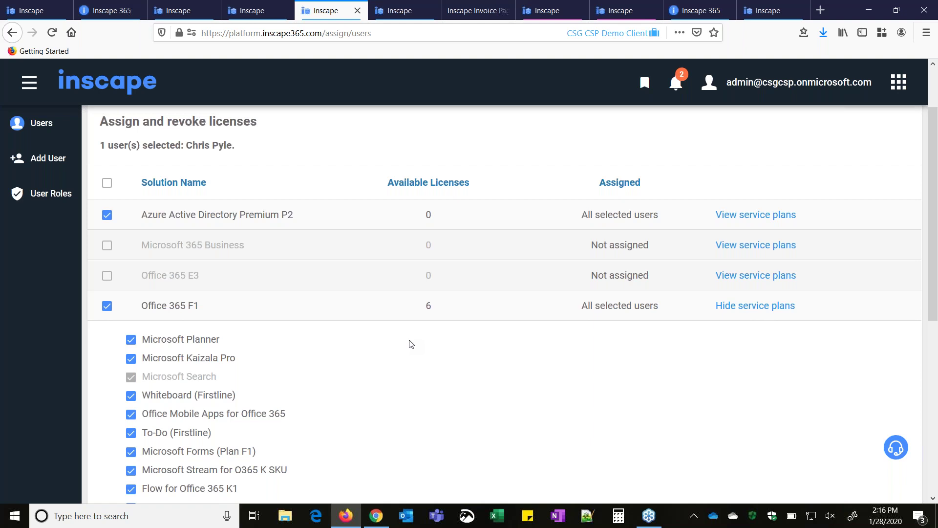
scroll(411, 344, down, 1)
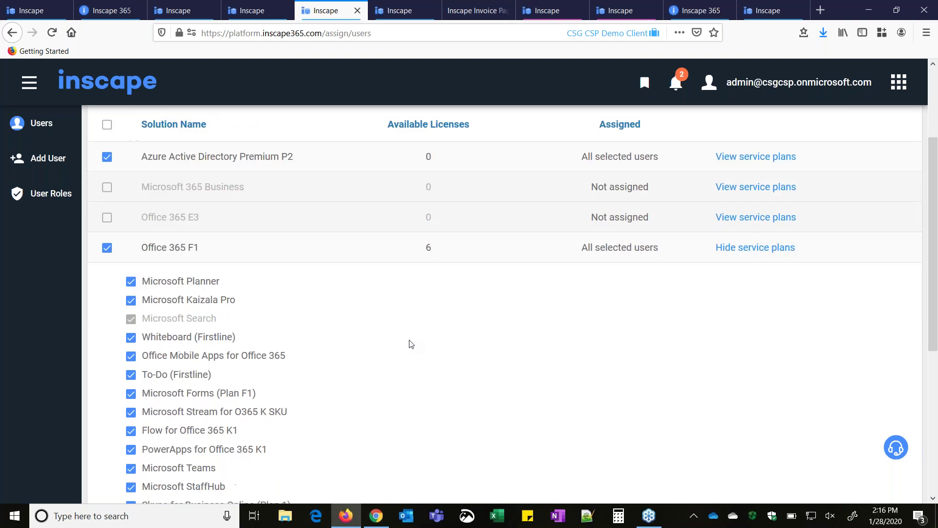
scroll(411, 344, down, 1)
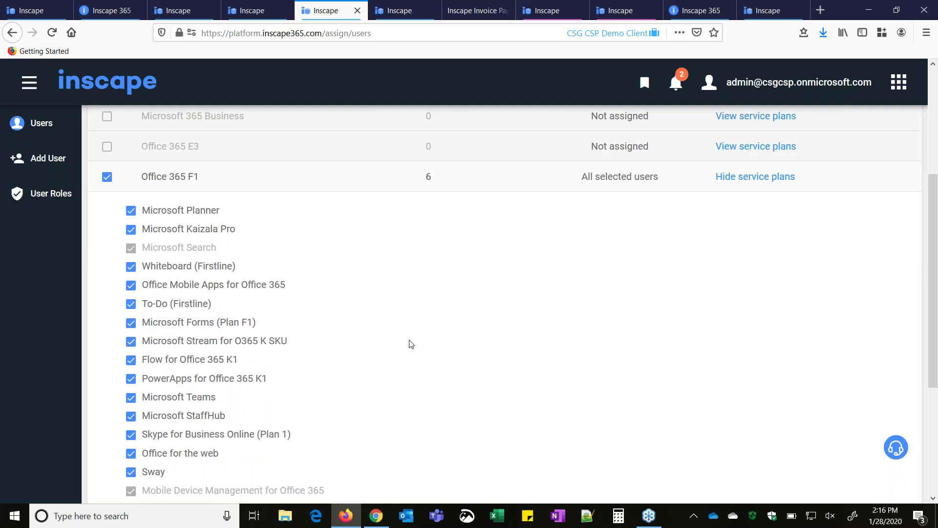
scroll(411, 344, up, 1)
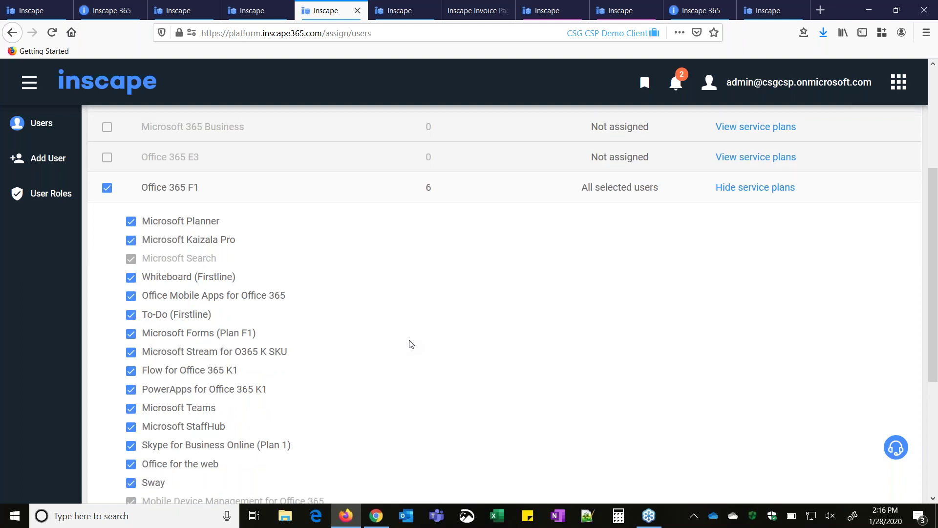
scroll(411, 344, up, 3)
scroll(411, 344, up, 1)
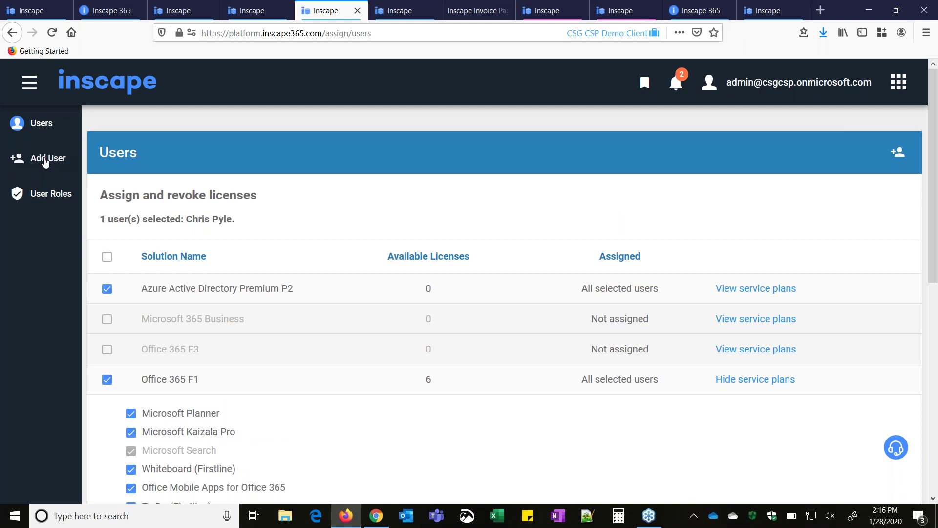
Step: View the form for adding a new user, and return to the platform dashboard
click(45, 162)
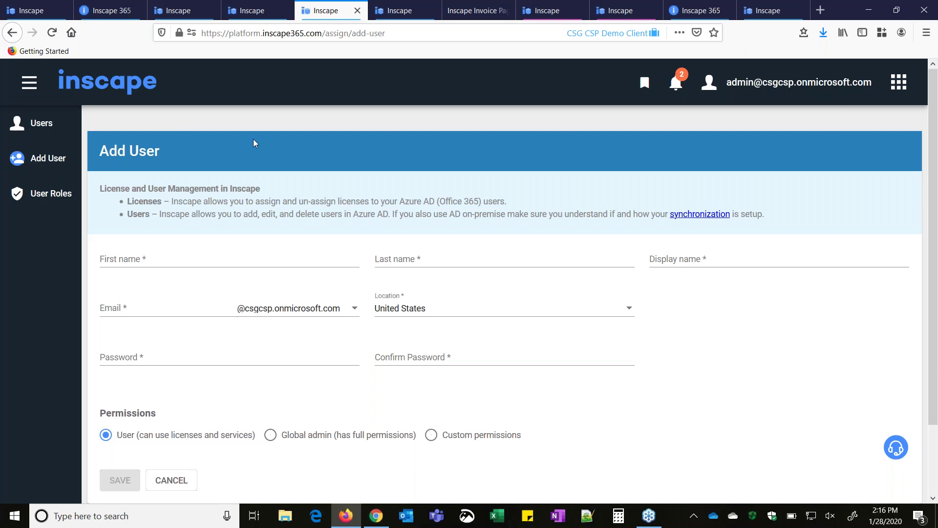
click(29, 13)
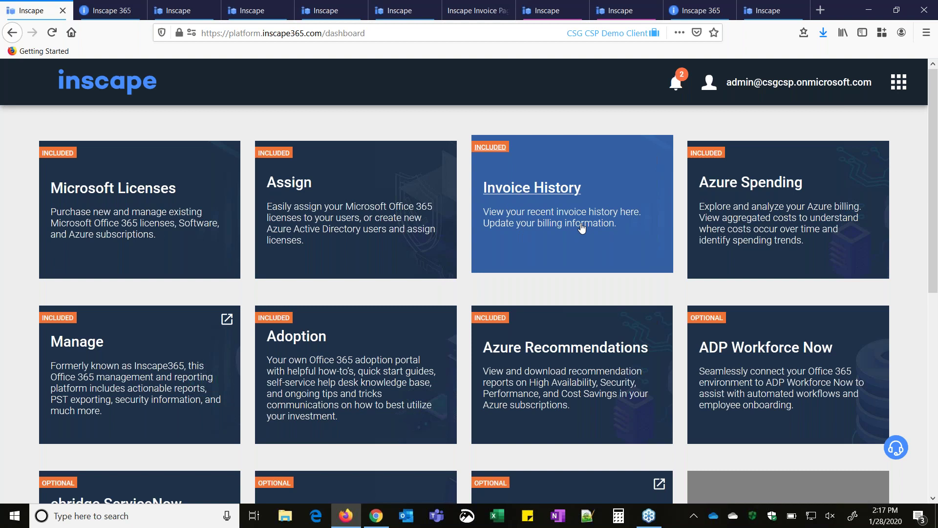
Step: Download the 01/18/2020 invoice zip from the invoice history and open its Office 365.csv in Excel
click(396, 15)
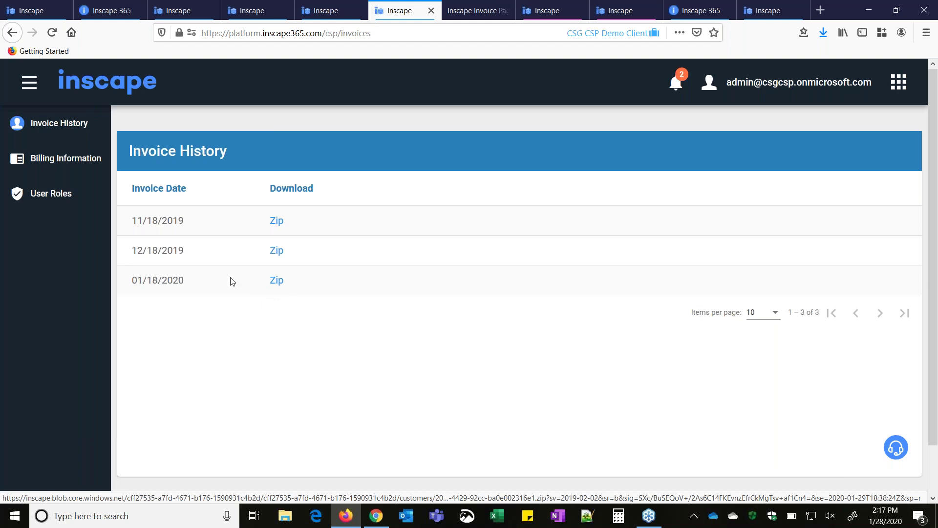
click(277, 281)
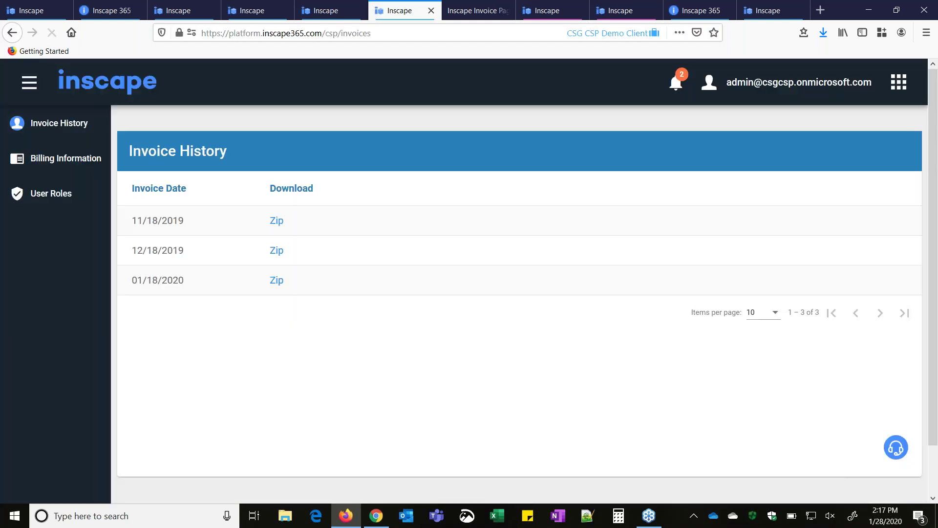
click(543, 358)
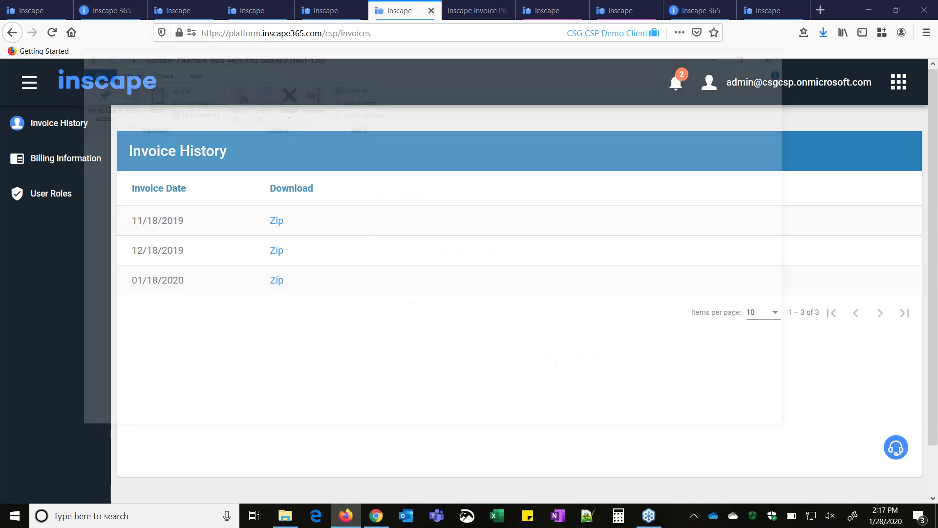
click(350, 195)
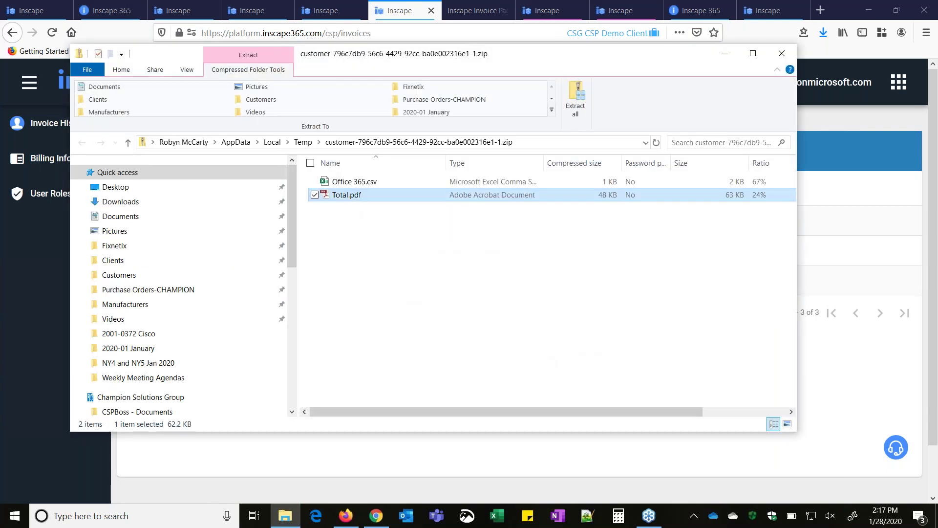
click(354, 182)
double_click(355, 183)
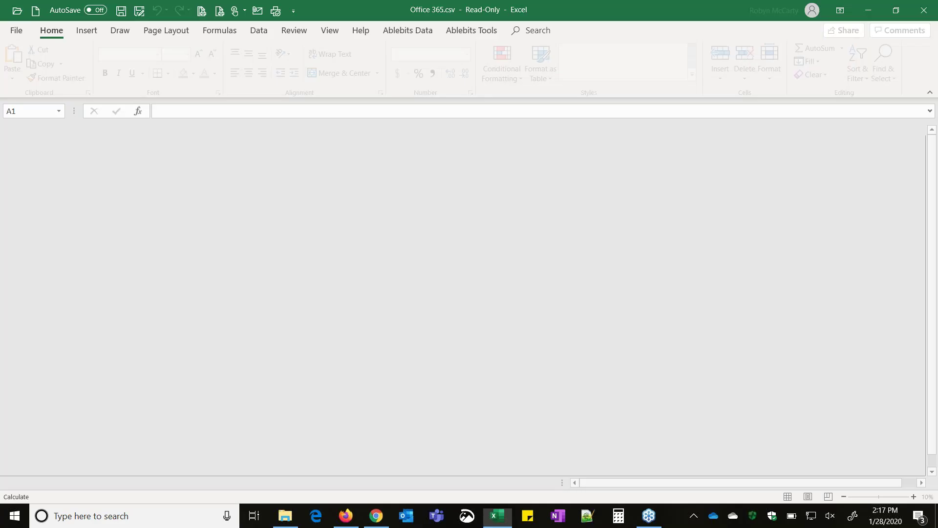
Step: Auto-fit all column widths in the Office 365 sheet, and return to the invoice history in the browser
key(ctrl+a)
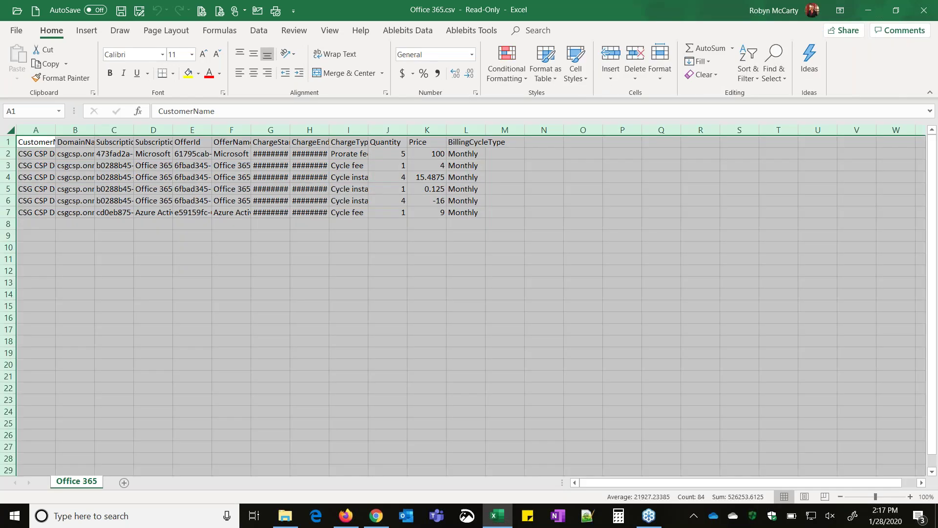
key(alt+h)
key(o)
key(i)
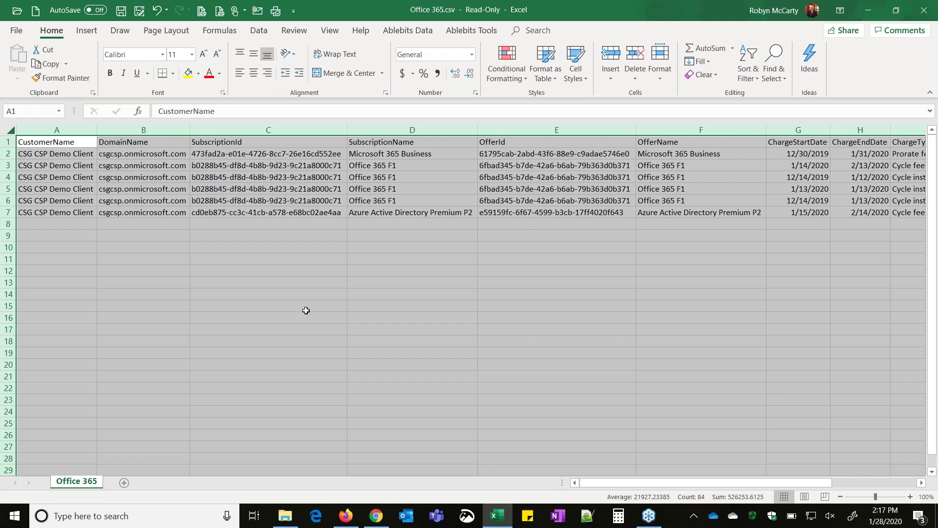
click(870, 13)
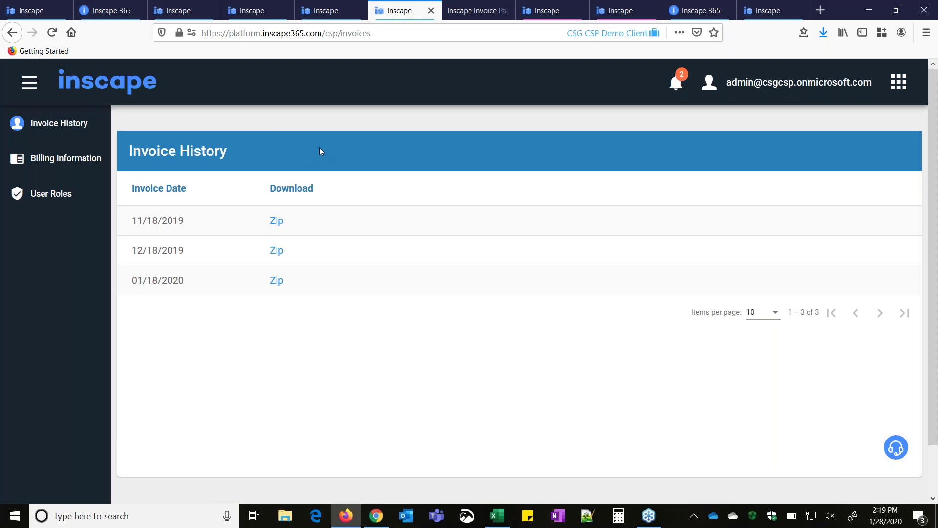
Step: Review the invoice module's billing information and user roles, and return to the platform dashboard
click(58, 161)
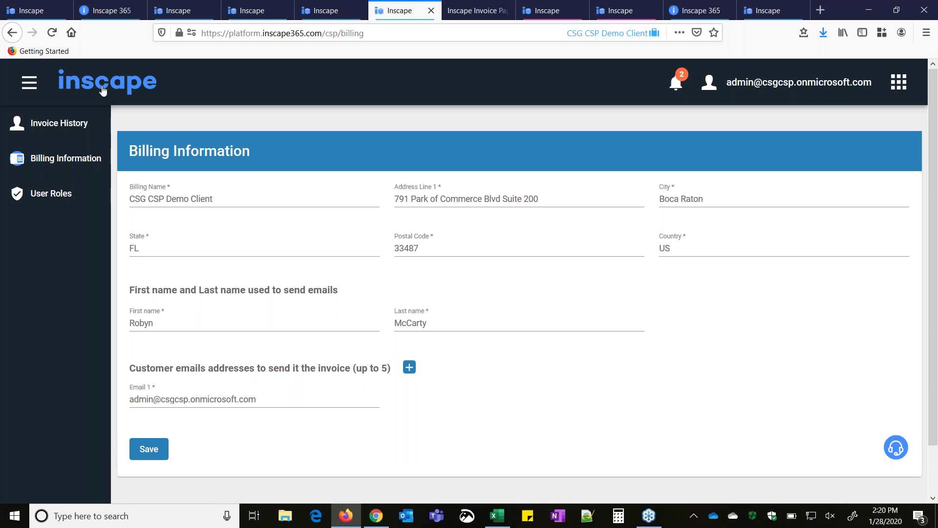
click(43, 201)
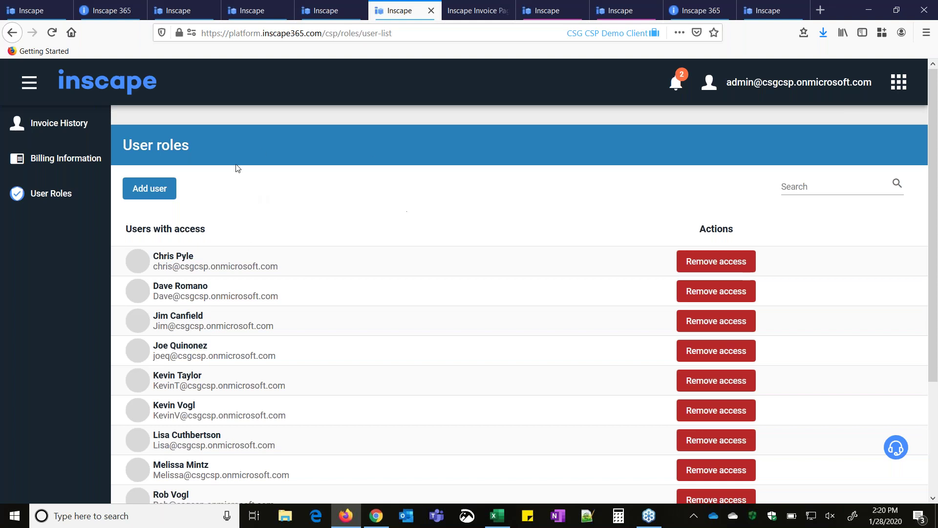
click(62, 128)
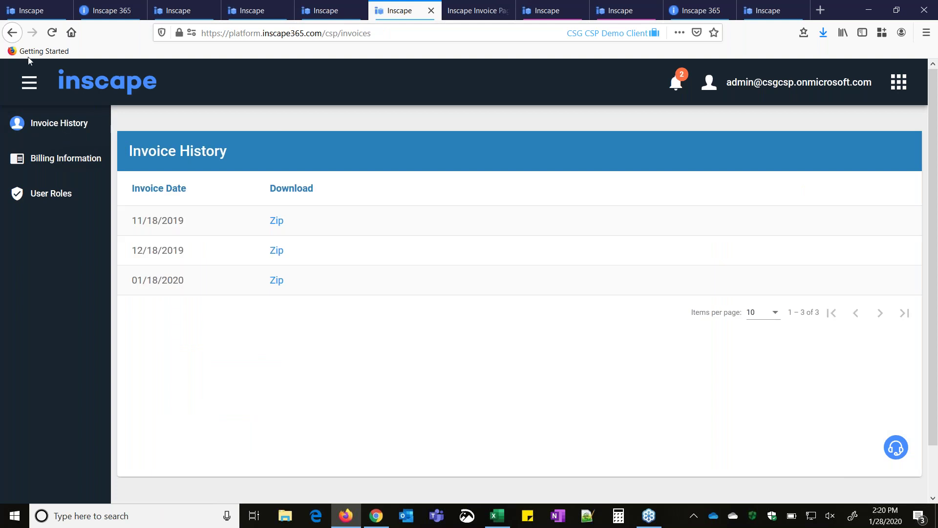
click(40, 12)
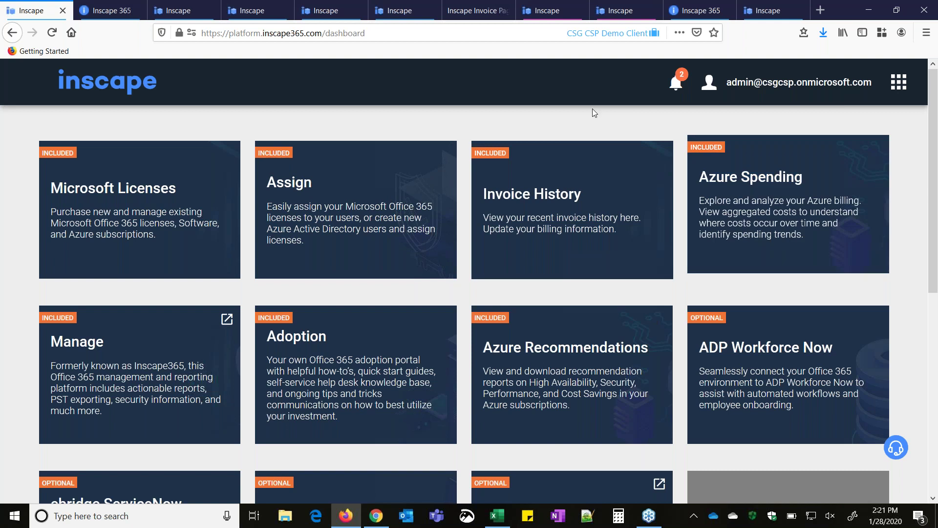
Step: Group the 12/2019 Azure cost chart by Resource Name, compare it with ServiceType, and restore the Resource Name grouping
click(550, 12)
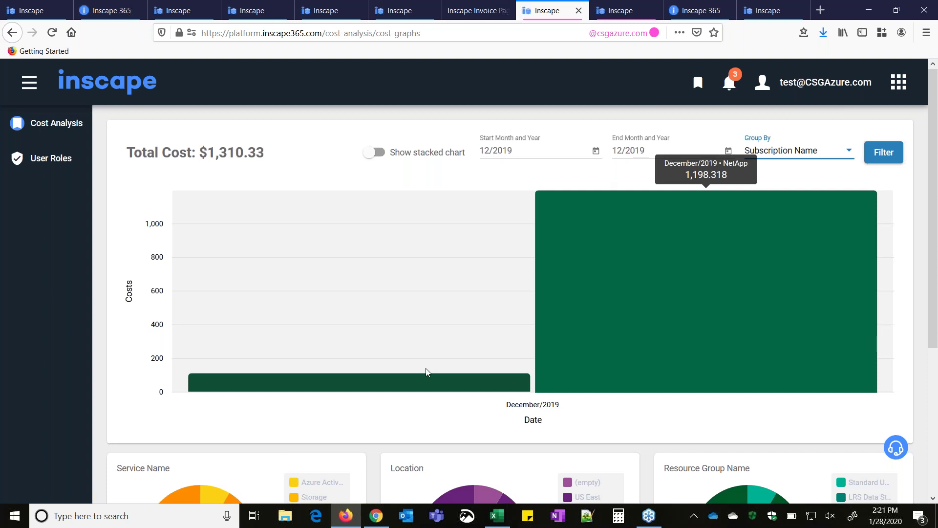
click(807, 151)
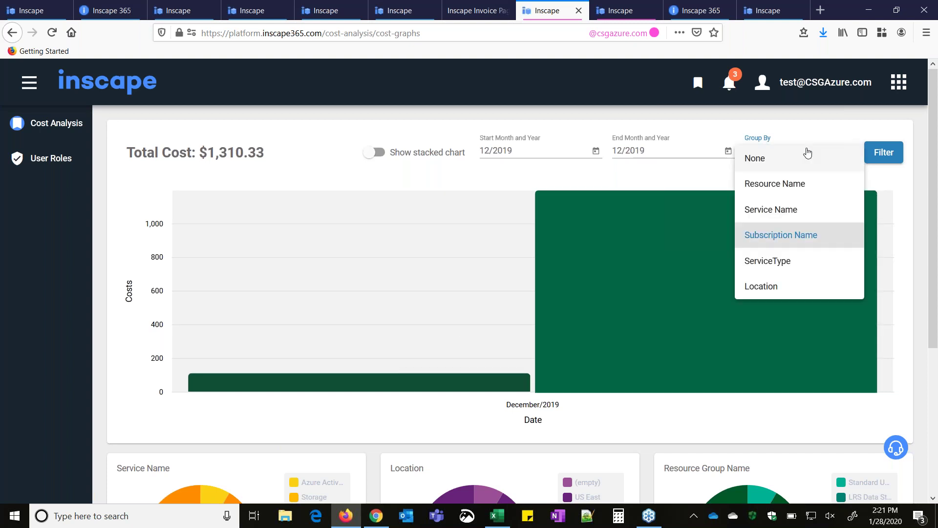
click(784, 183)
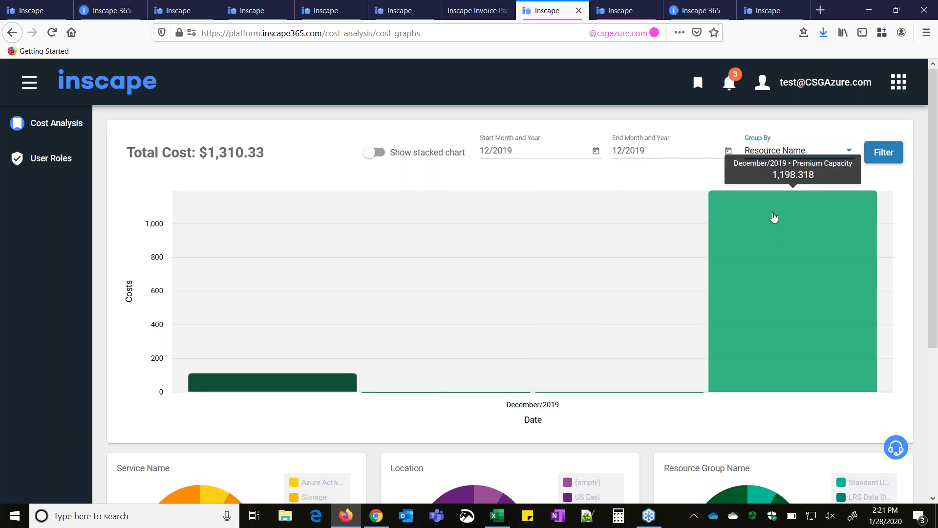
click(779, 150)
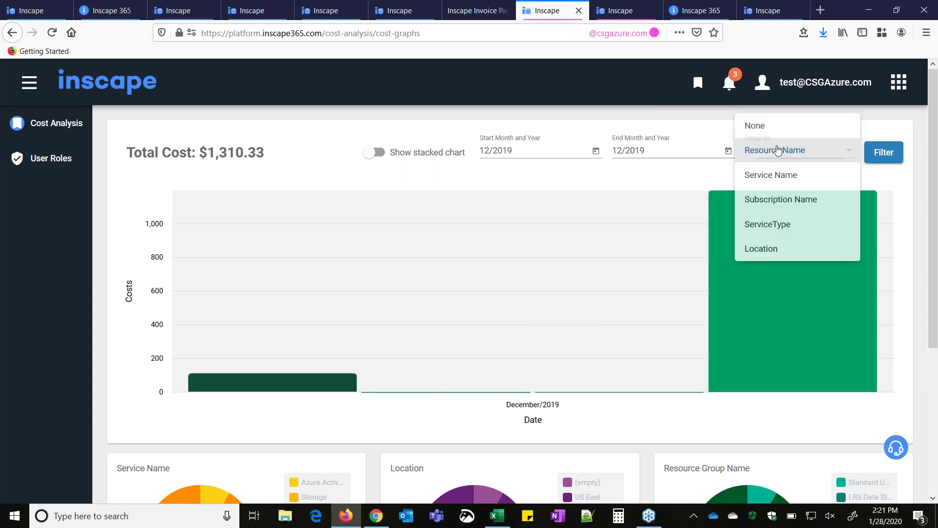
click(765, 234)
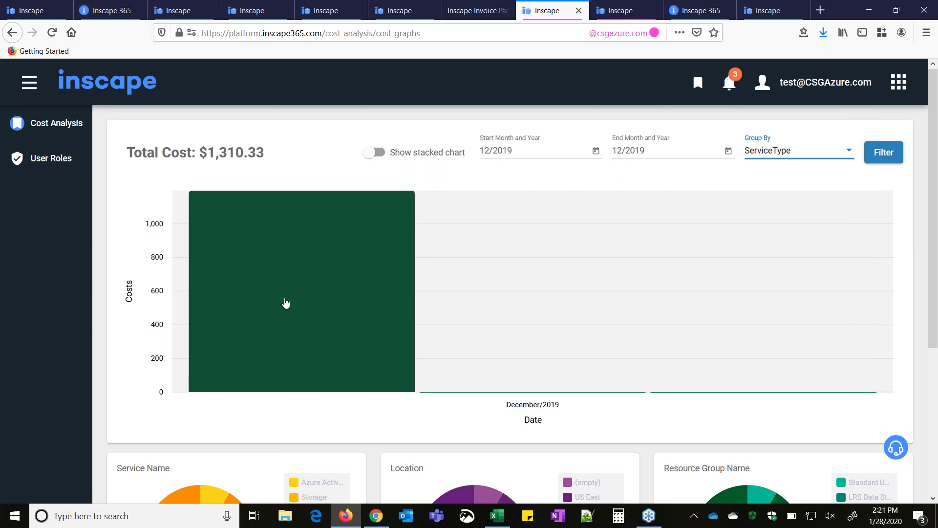
click(805, 154)
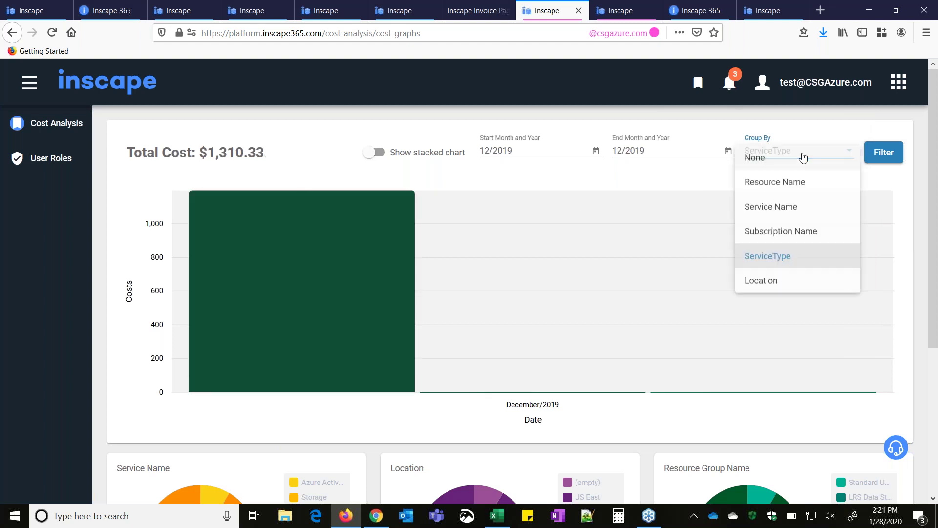
click(779, 189)
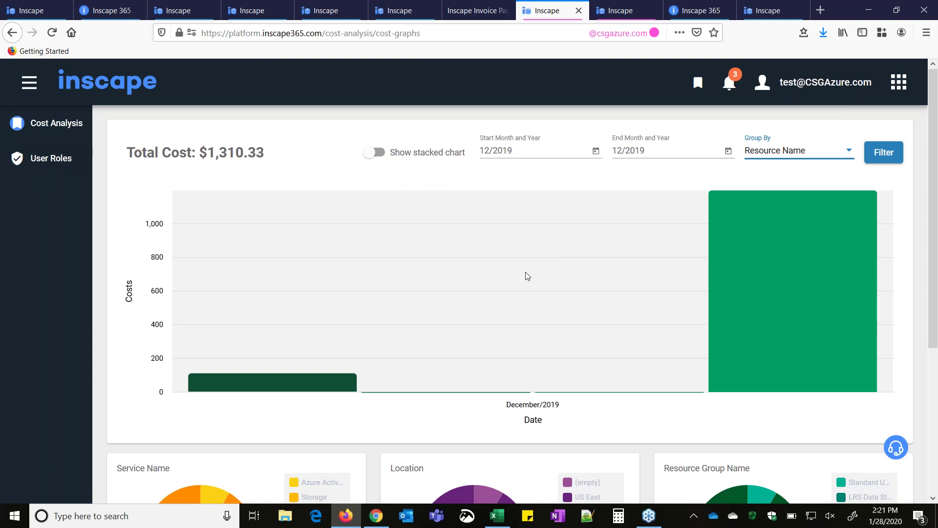
Step: Examine the service name, location and resource group cost charts and the download options below the Azure cost chart
scroll(528, 276, down, 3)
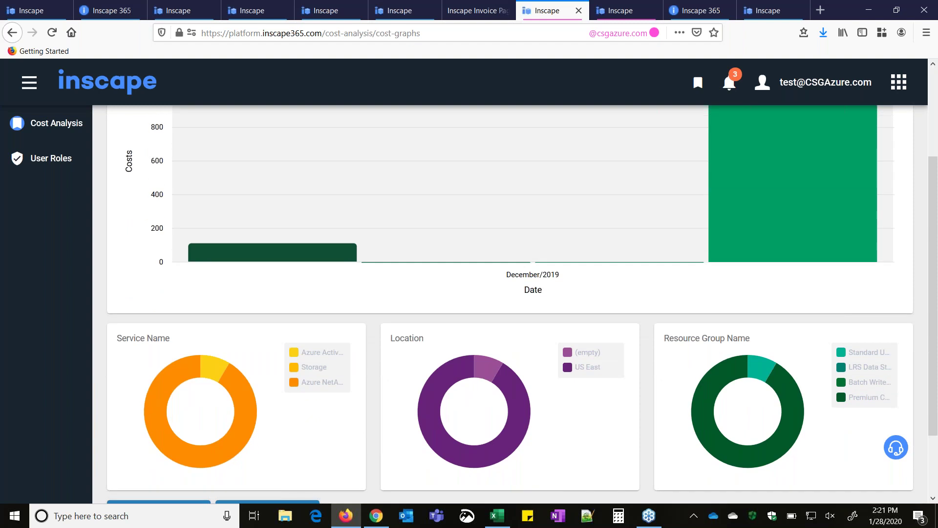
scroll(601, 363, down, 2)
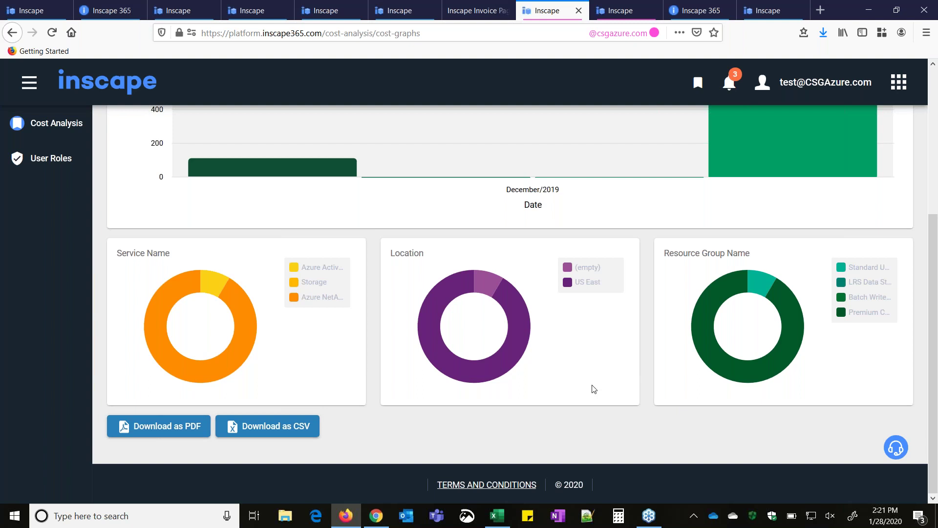
scroll(594, 389, up, 5)
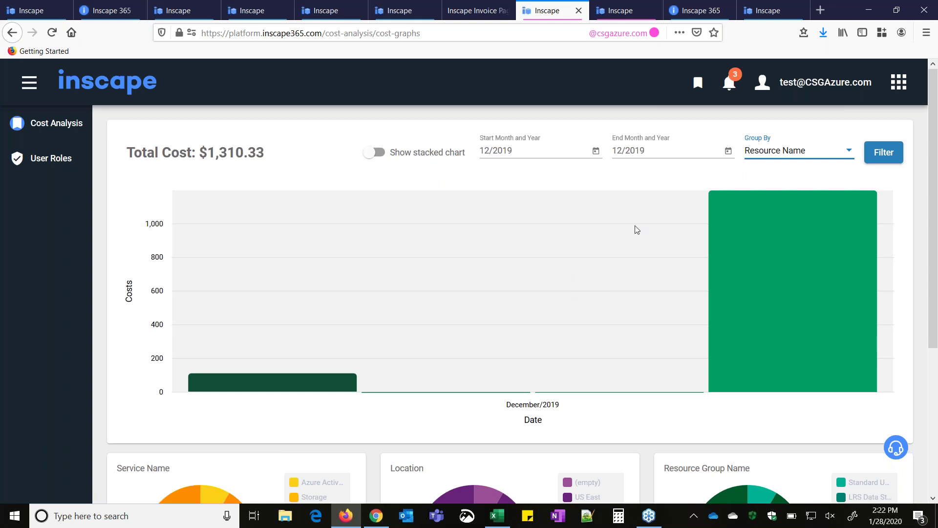
Step: View the Azure recommendations overview, the platform dashboard and the Inscape Invoice Page Mockup image
click(632, 13)
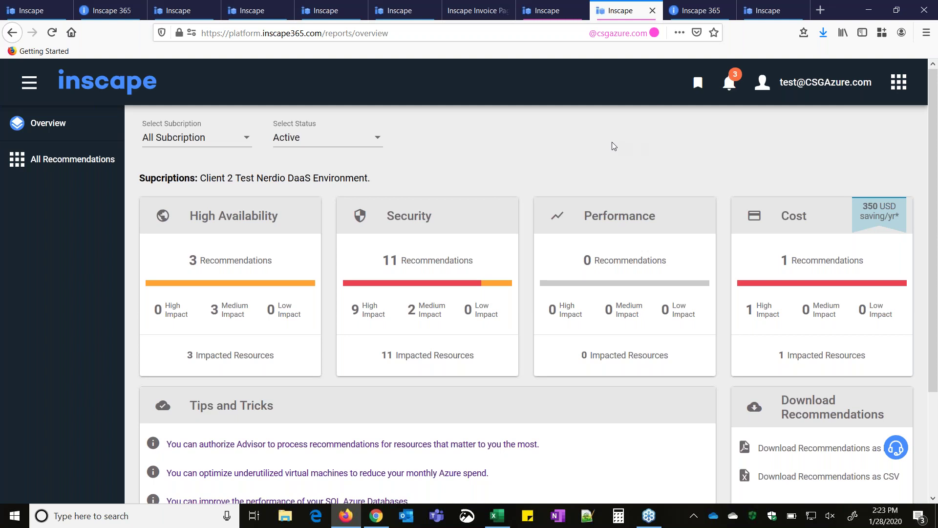
click(32, 11)
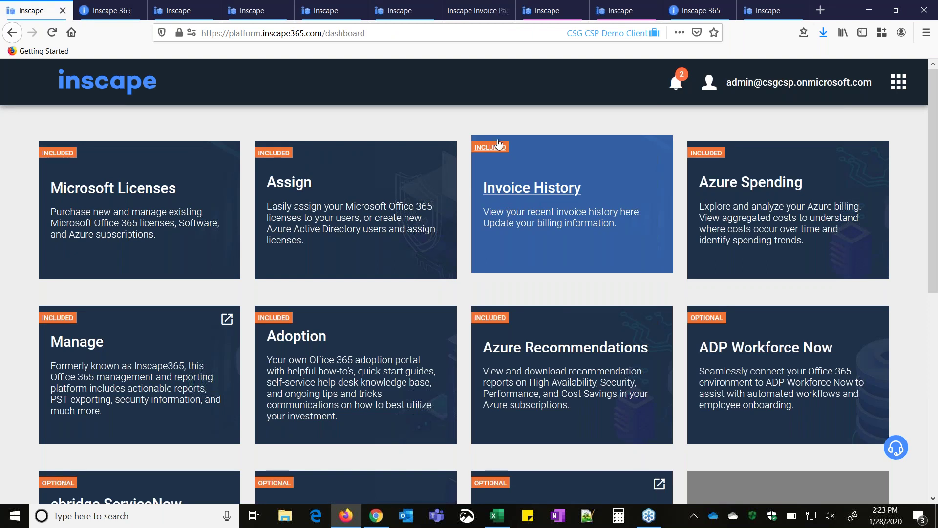
click(476, 11)
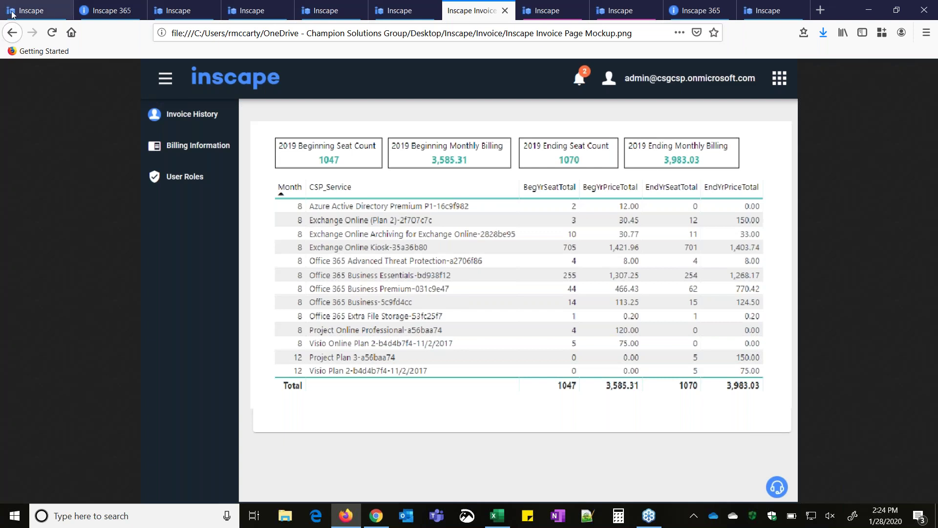
Step: Open the Manage module from the platform dashboard and sign in with the listed admin account
click(35, 8)
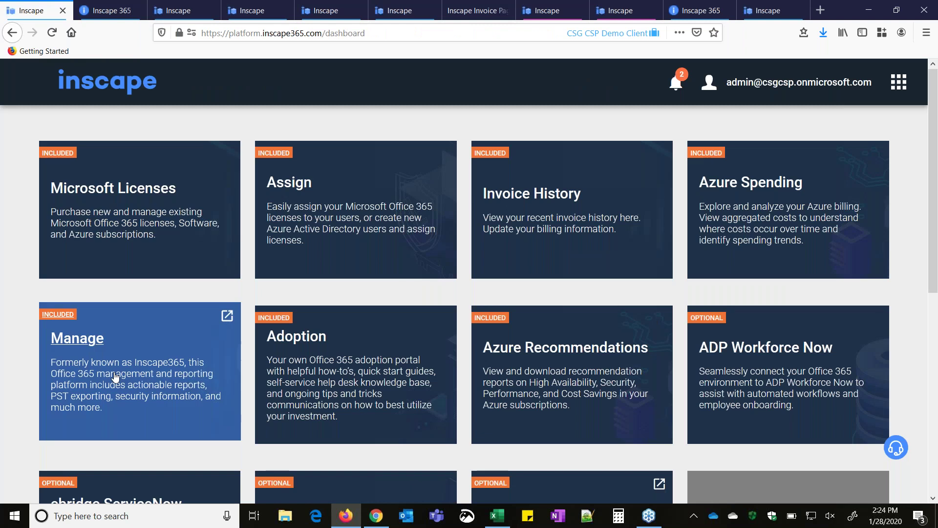
click(84, 346)
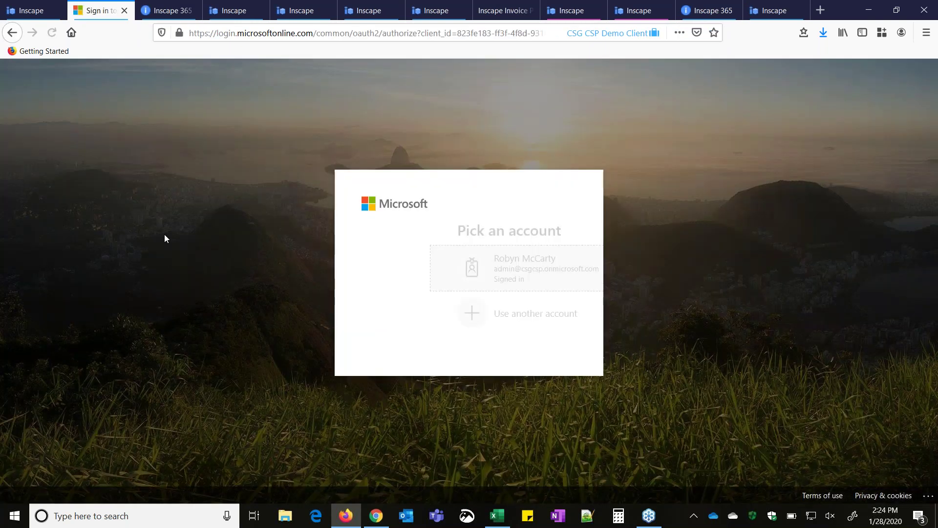
click(454, 264)
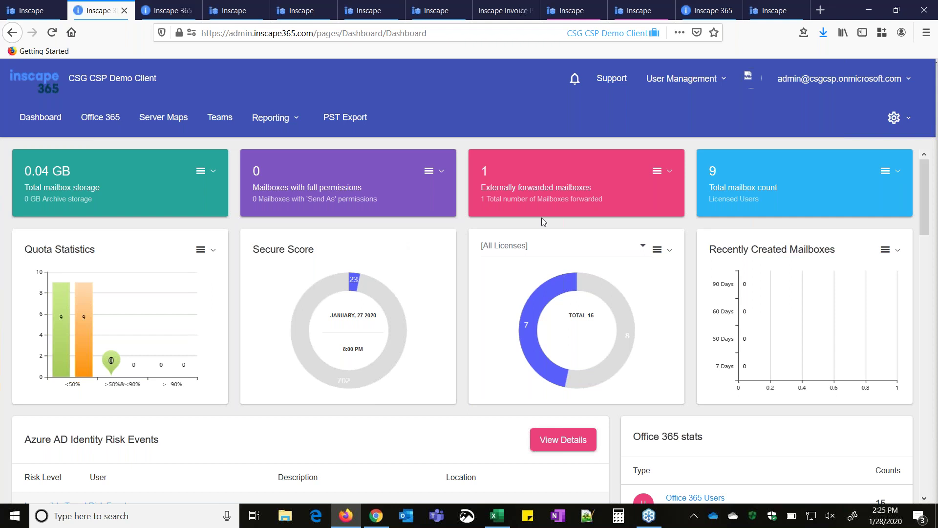
Step: Open the user provisioning form and go to its list of user templates
click(689, 78)
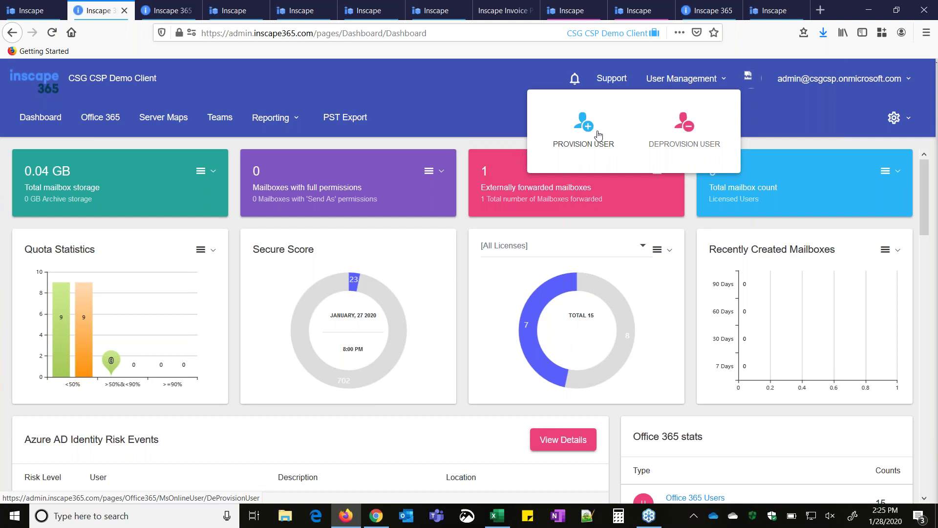
click(583, 124)
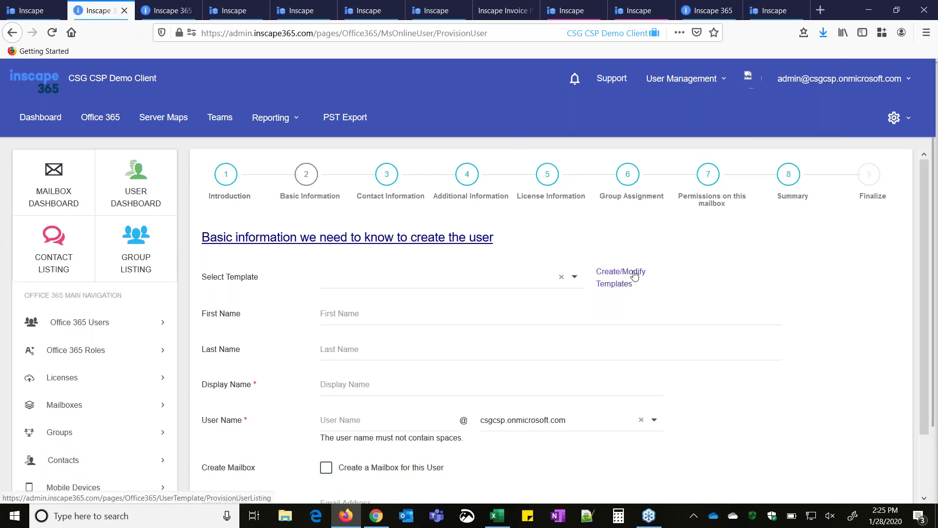
click(618, 288)
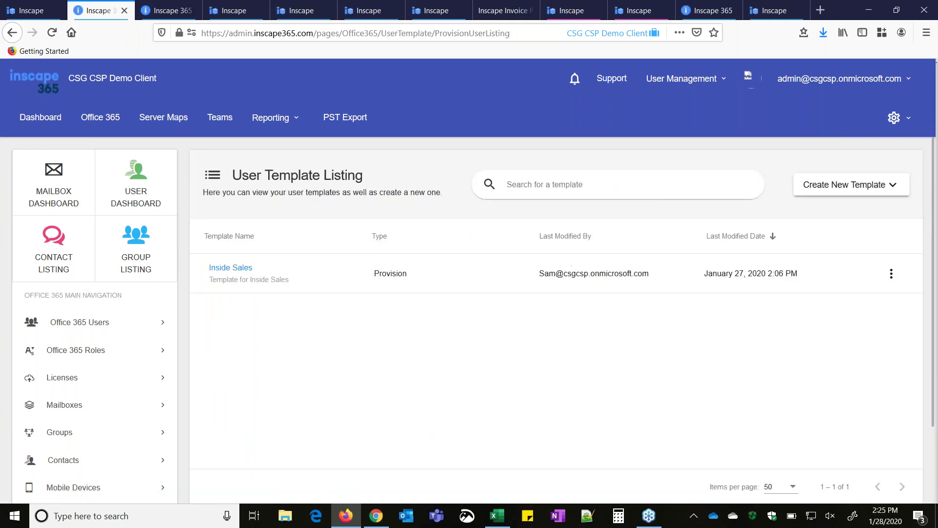
Step: Open the Inside Sales provisioning template and review its user properties
click(231, 272)
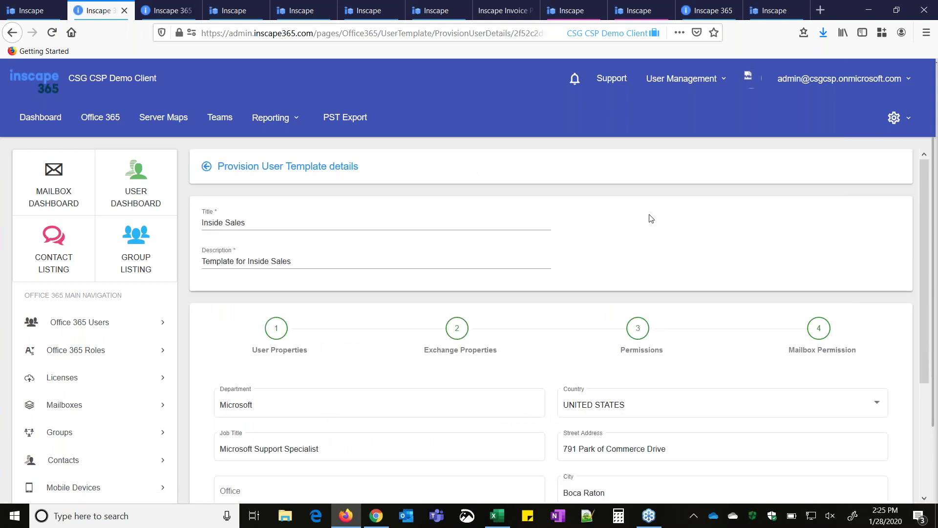
scroll(652, 218, down, 1)
scroll(652, 219, down, 2)
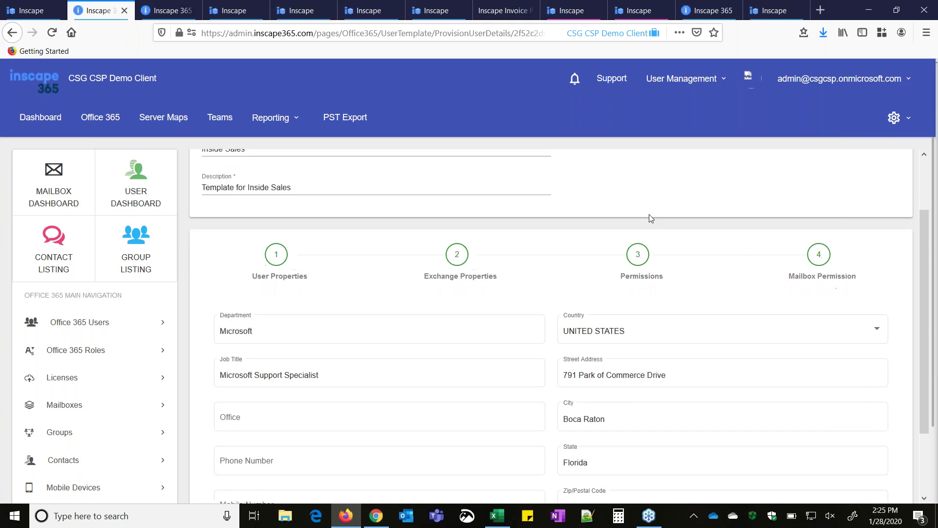
Step: Examine the Inside Sales template's Exchange properties, group, shared mailbox and Teams permissions, and mailbox permissions
click(718, 417)
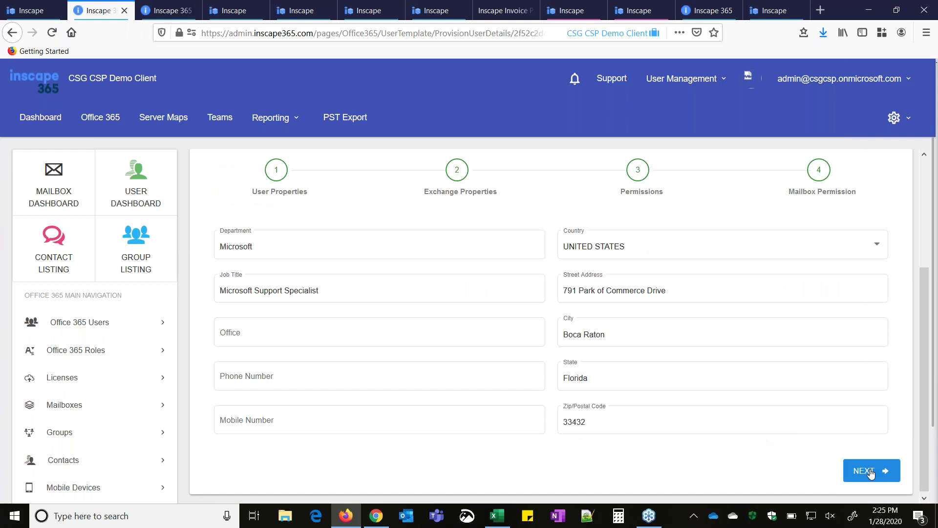
click(870, 474)
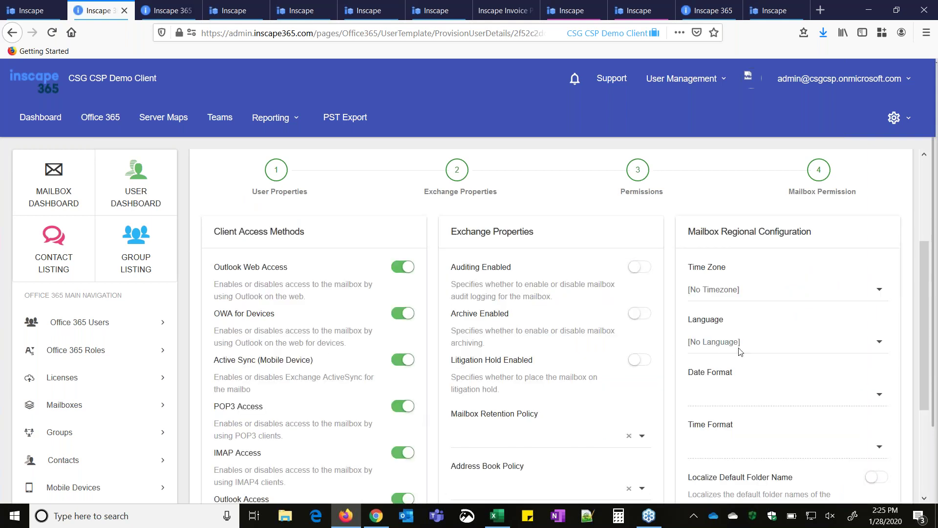
scroll(806, 347, down, 2)
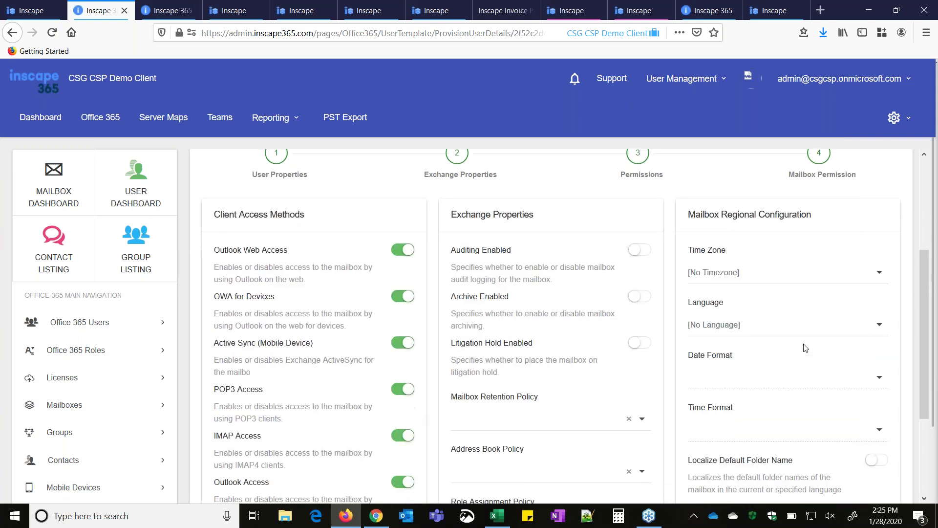
scroll(805, 347, down, 2)
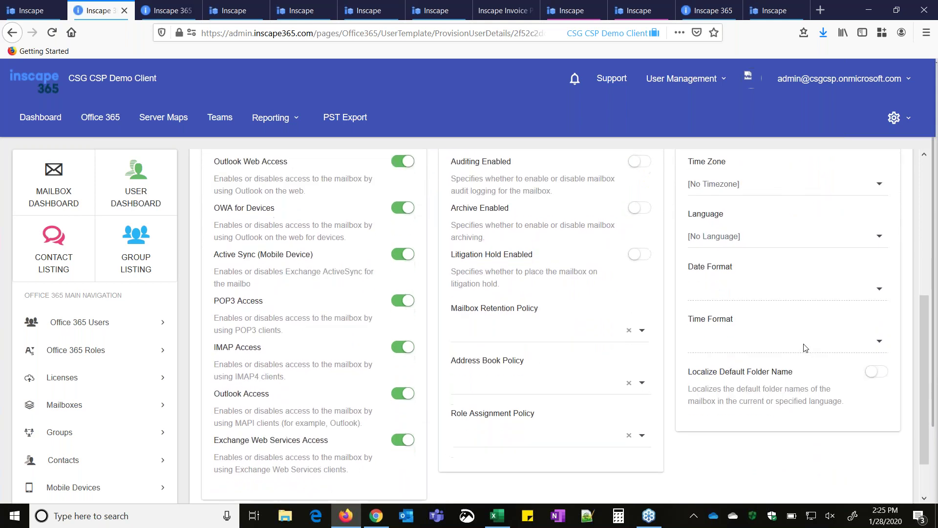
scroll(805, 348, up, 2)
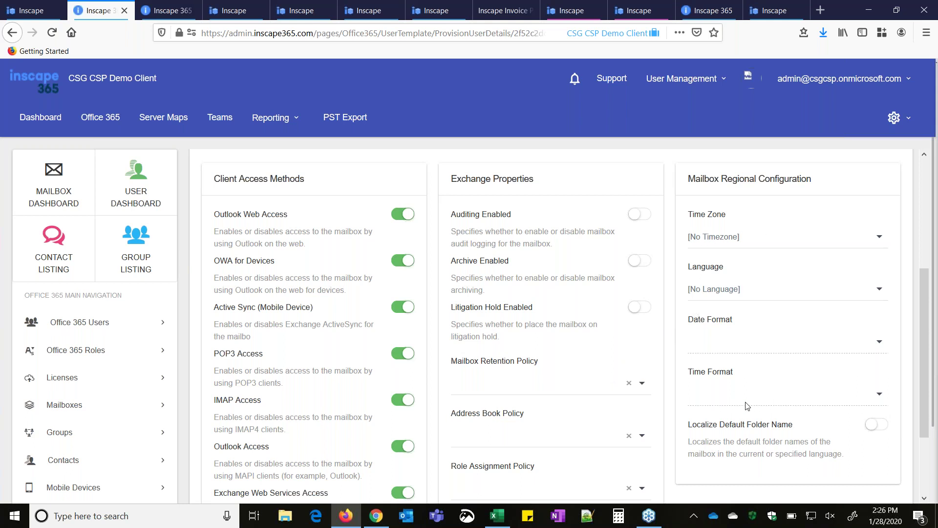
scroll(763, 431, down, 3)
click(868, 480)
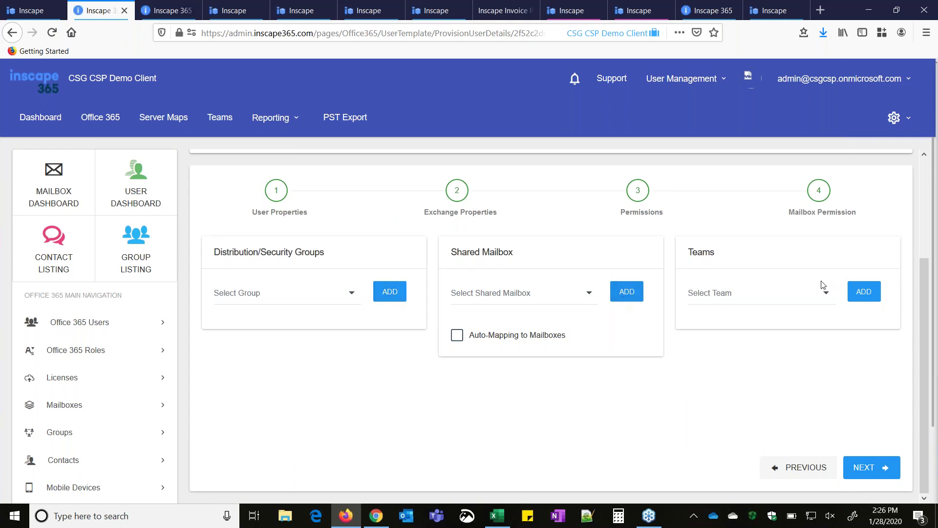
click(878, 470)
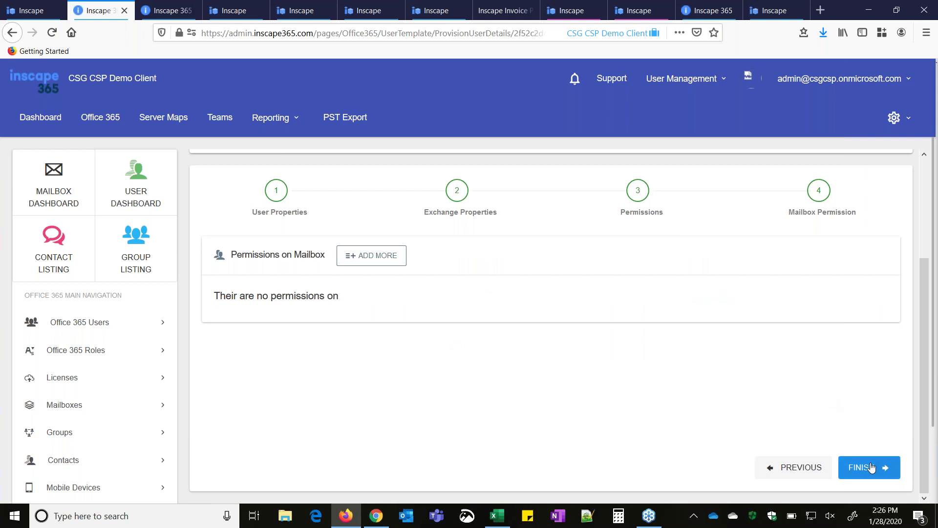
Step: Open the Provision User form and select the Inside Sales template for the new user
click(688, 82)
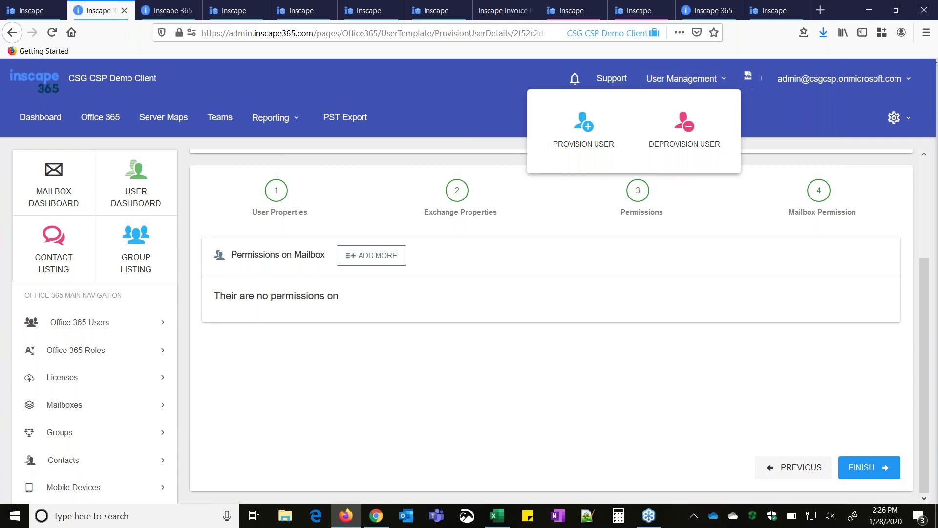
click(679, 81)
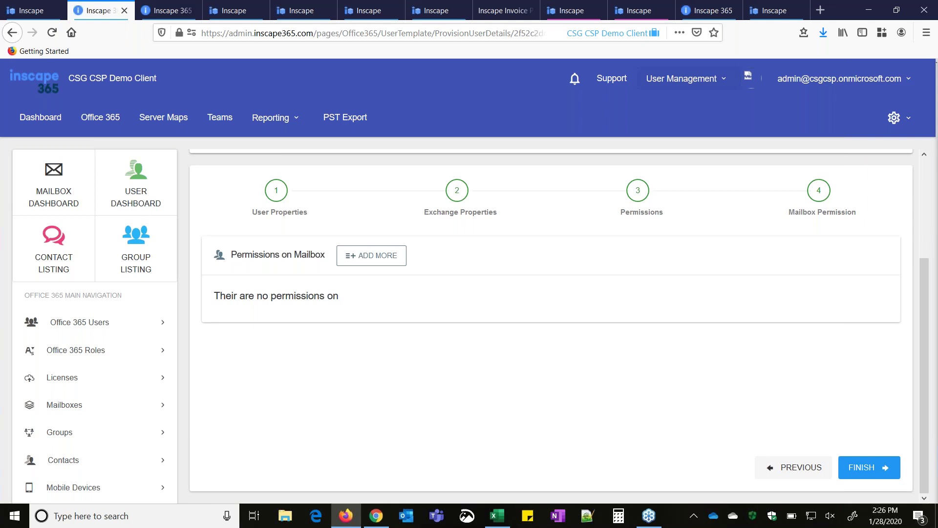
click(682, 79)
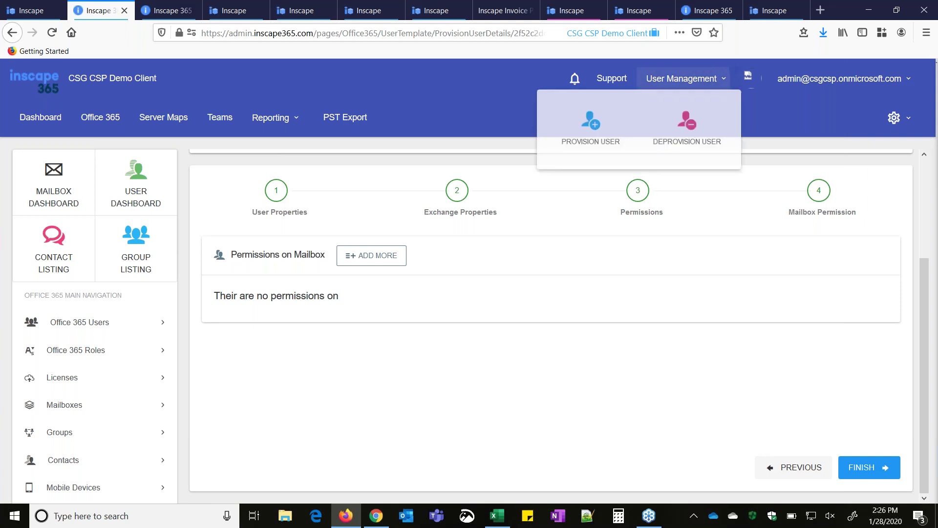
click(591, 127)
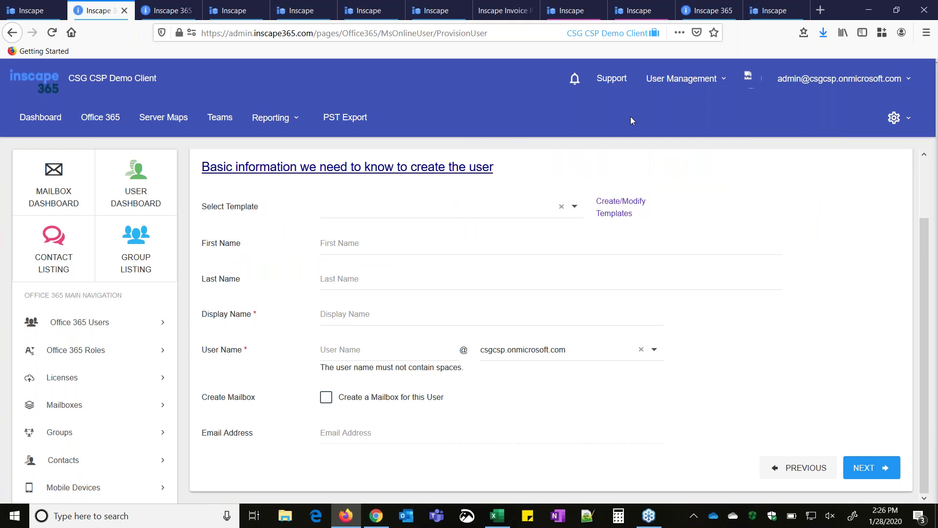
click(573, 207)
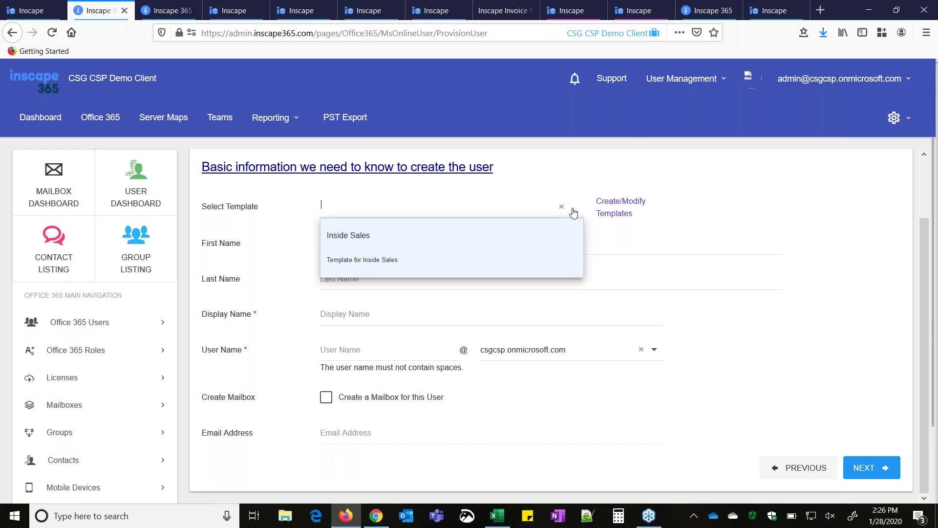
click(348, 237)
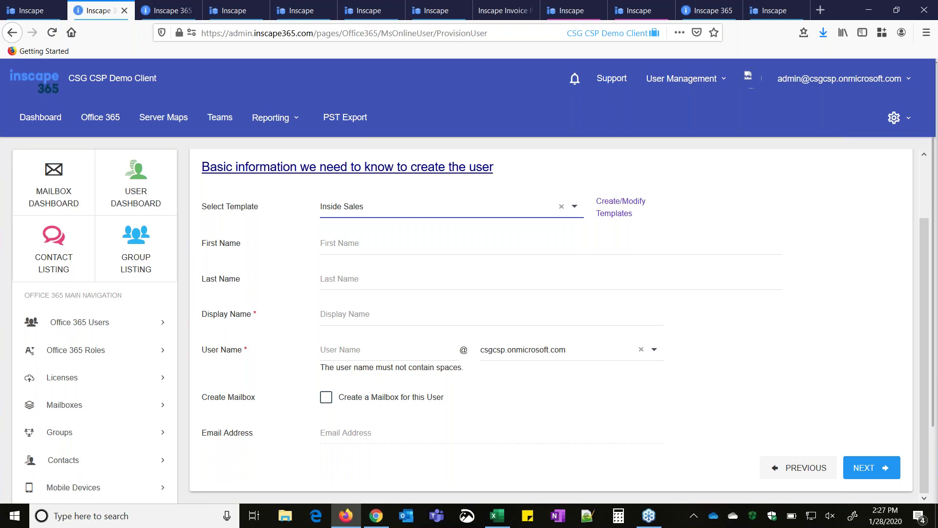
Step: Switch to the Chrome window and open the new SuperAdmin dashboard in Inscape 365
click(918, 434)
click(377, 518)
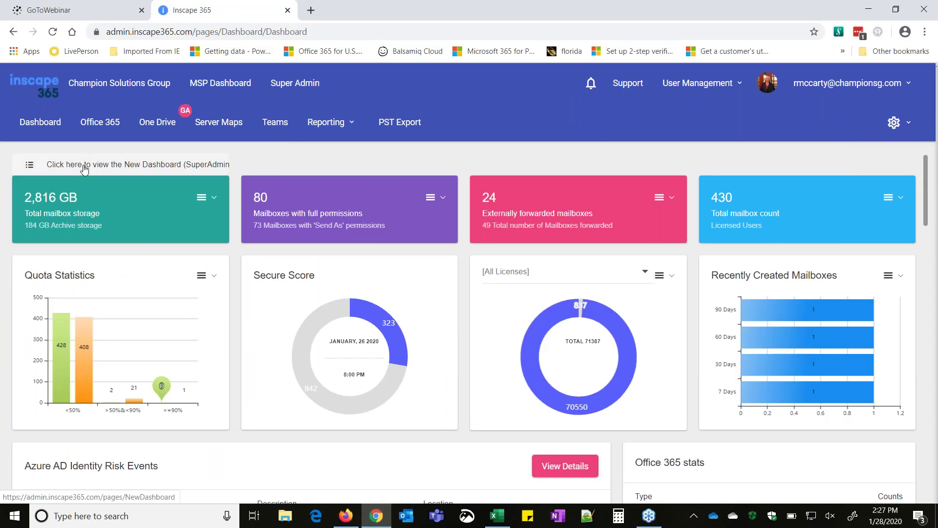
click(129, 166)
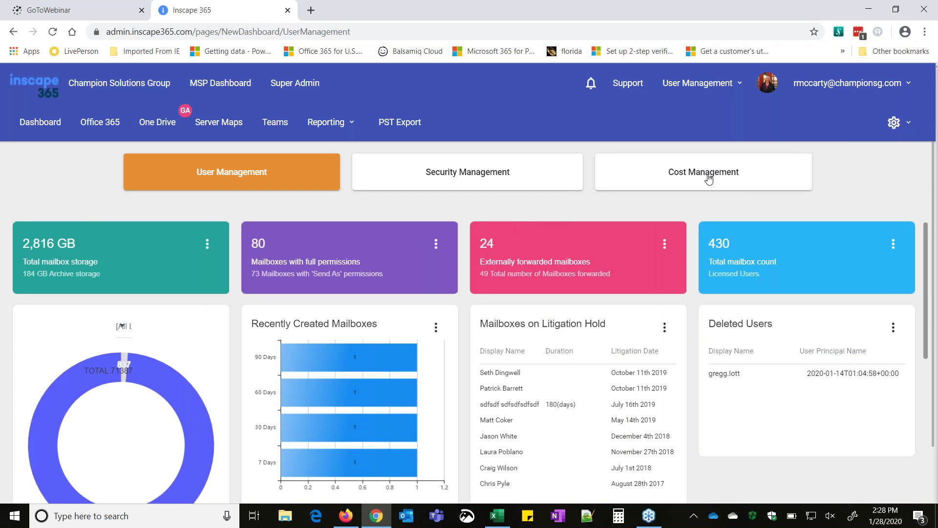
Step: Open the Cost Management view and examine license costs, inactive users, blocked users with licenses and the Licenses by Filter report options
click(709, 179)
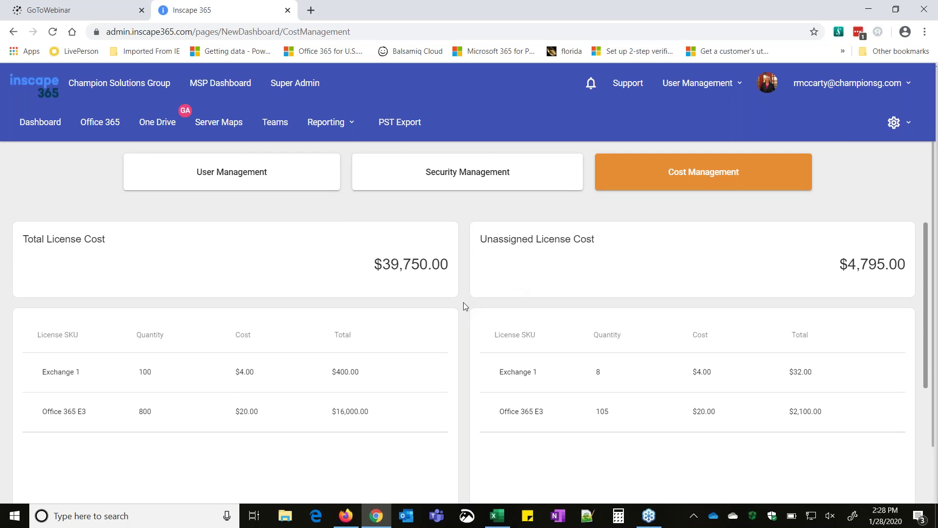
scroll(465, 306, down, 2)
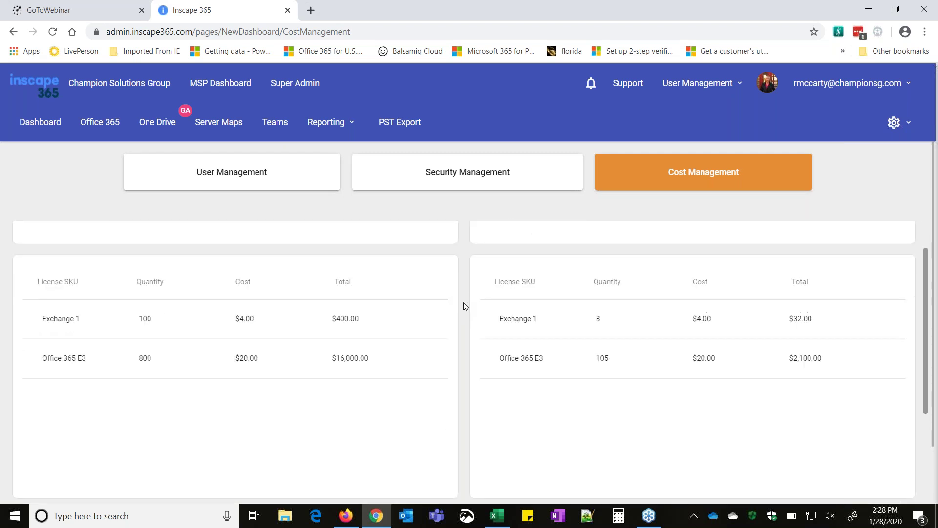
scroll(463, 304, down, 5)
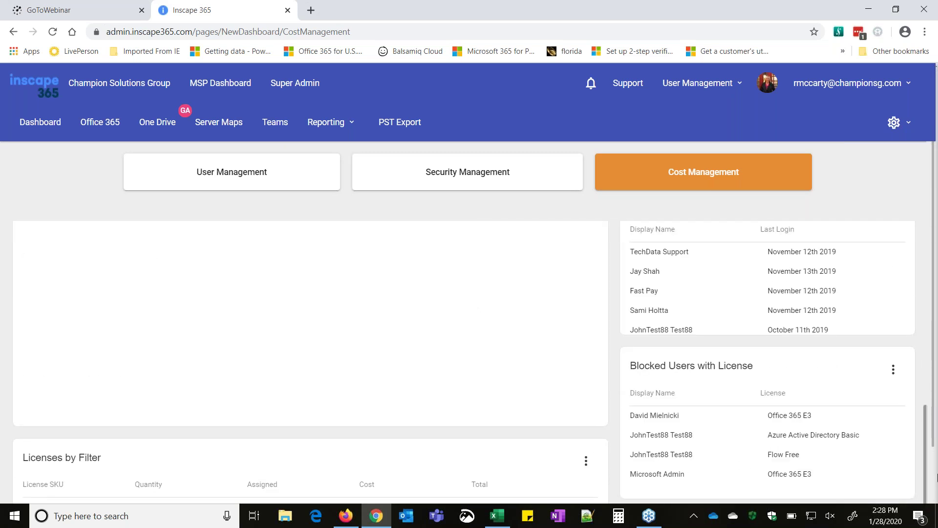
scroll(933, 437, down, 2)
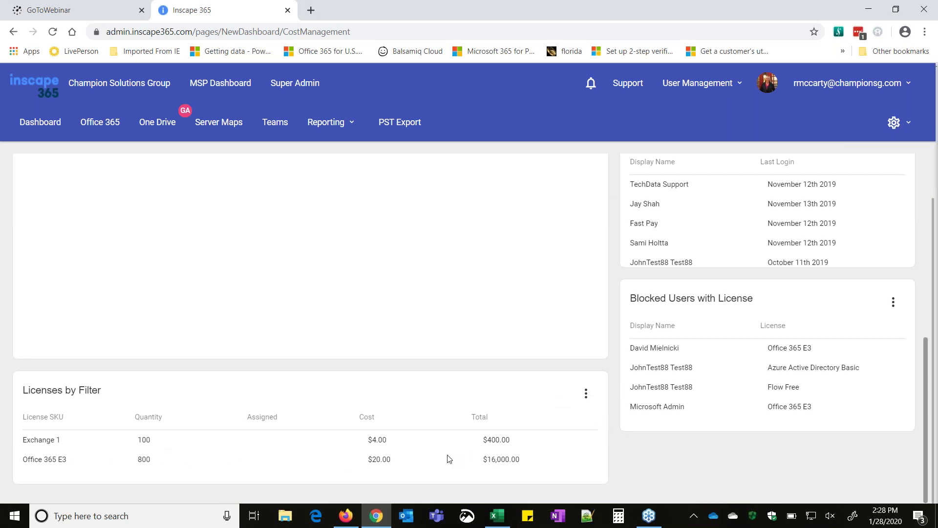
click(584, 395)
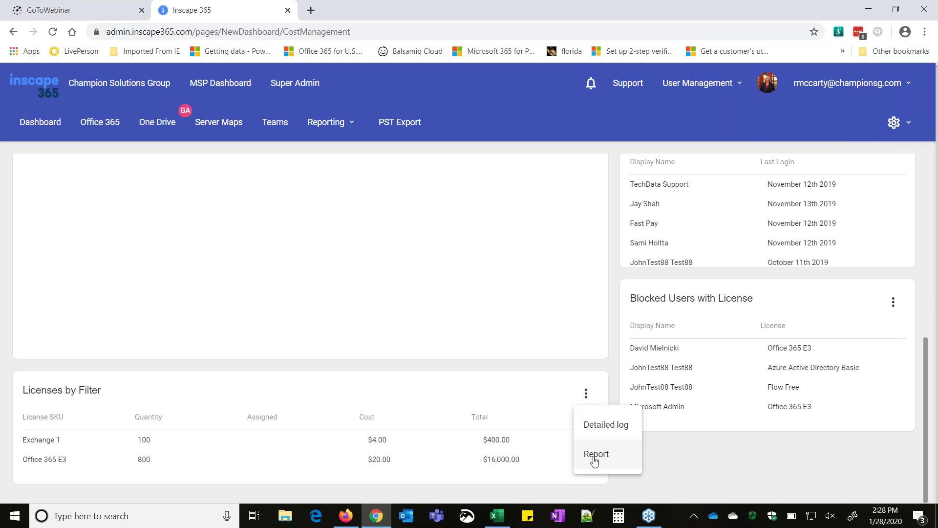
click(587, 393)
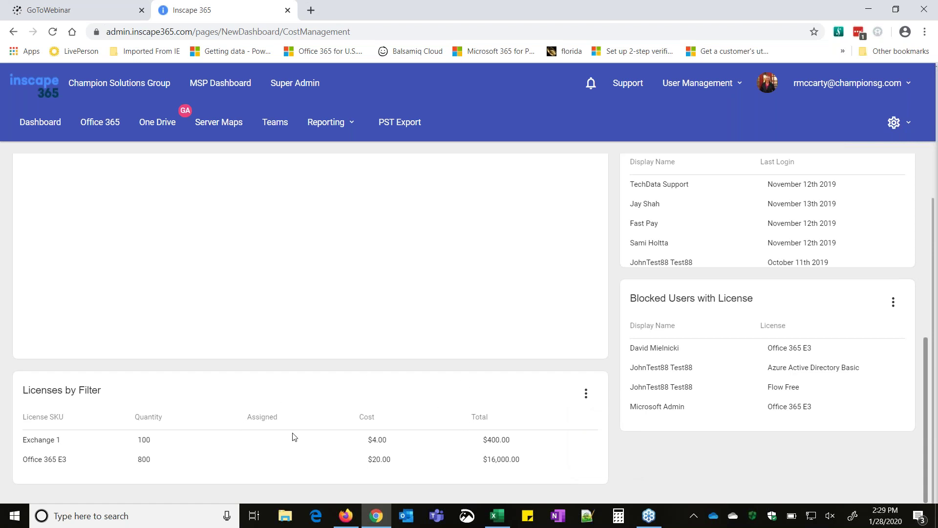
scroll(347, 430, up, 4)
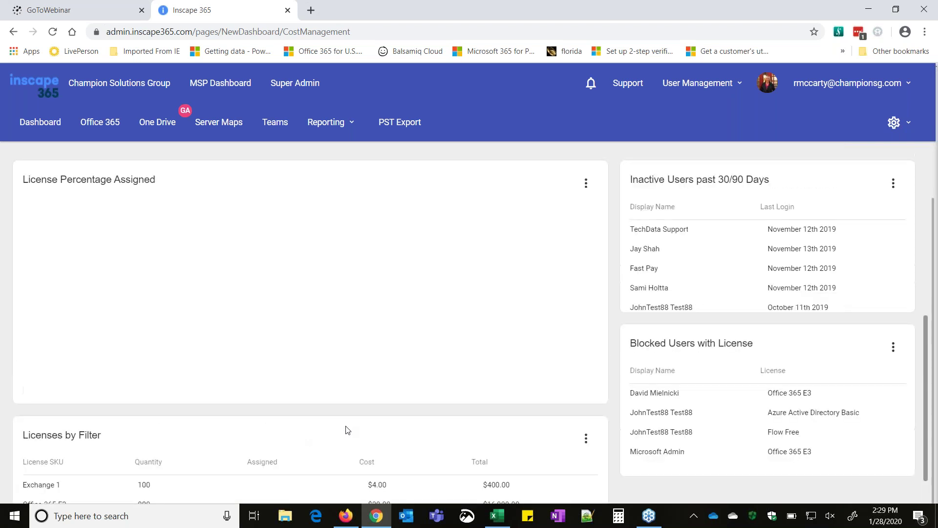
scroll(636, 420, down, 3)
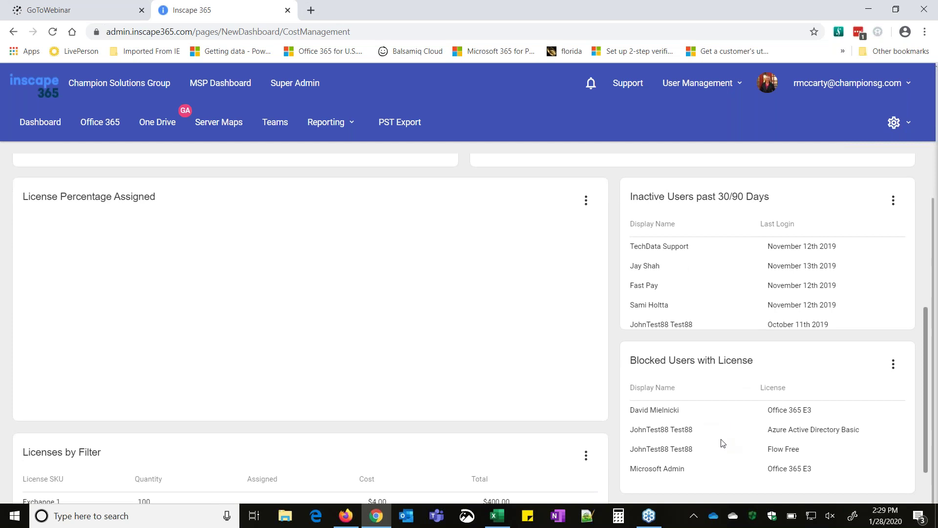
scroll(722, 442, up, 8)
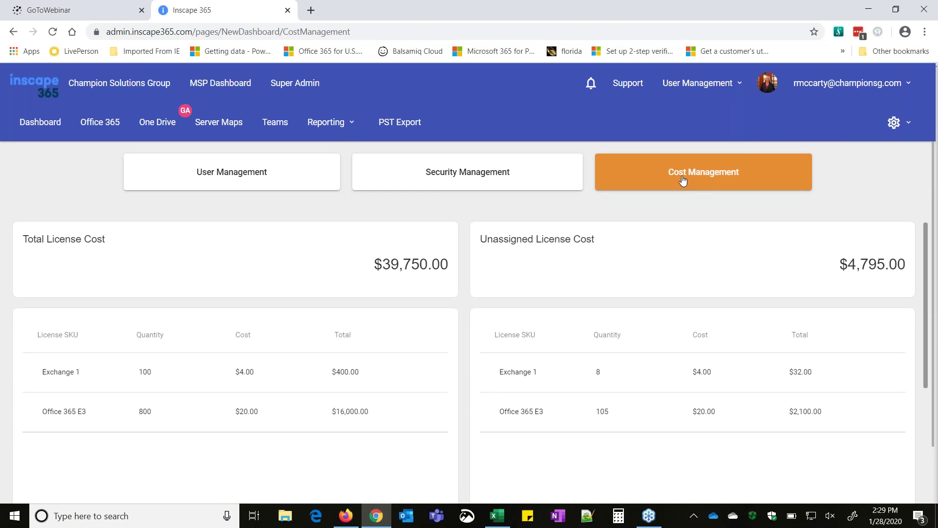
Step: Open the Security Management view and examine the secure score, identity risk events, password options, mailbox forwarding and multi-factor authentication status
click(453, 185)
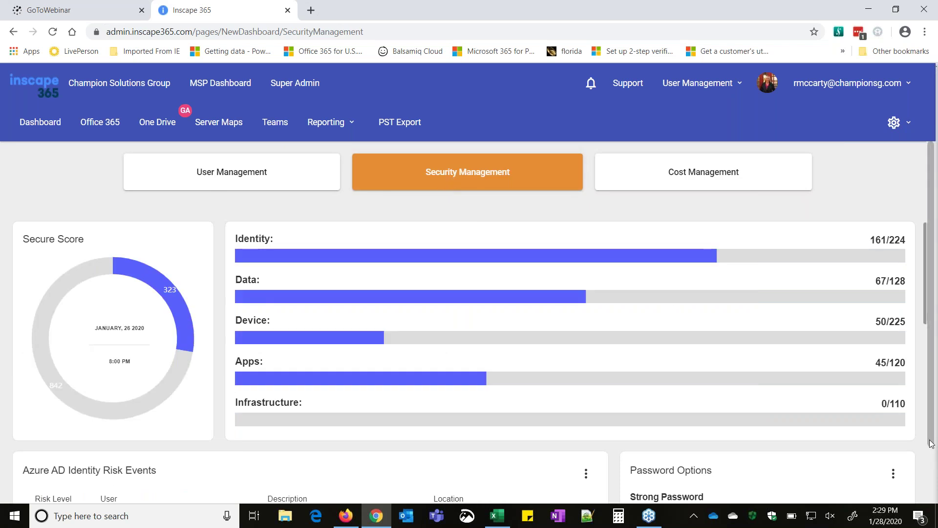
scroll(933, 450, down, 1)
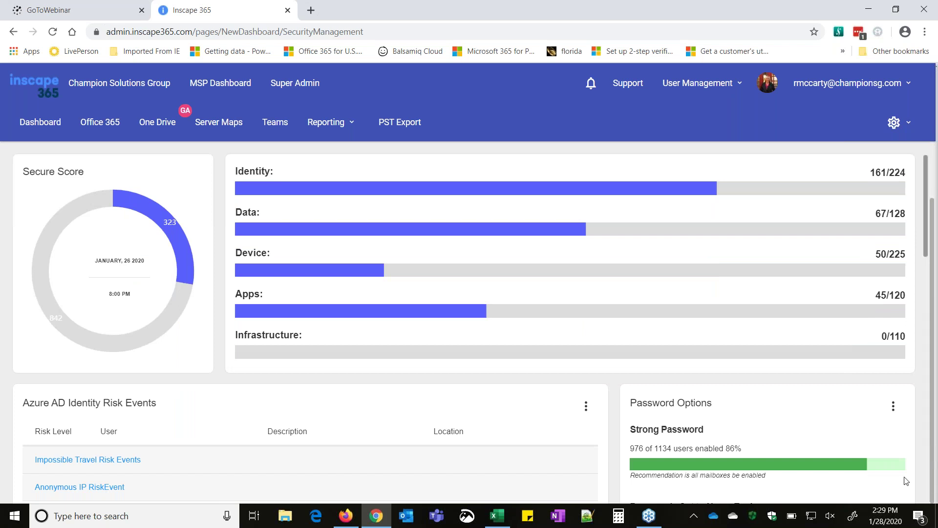
scroll(916, 469, down, 3)
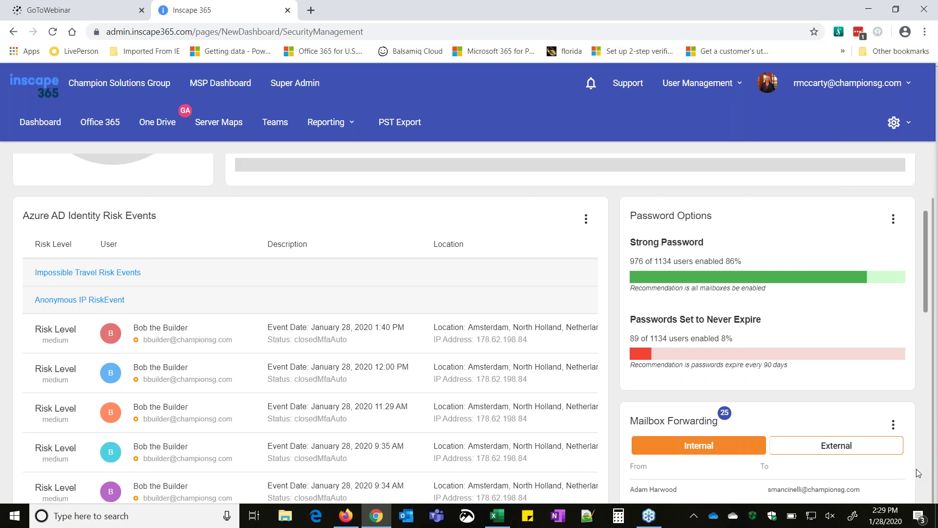
scroll(916, 469, down, 3)
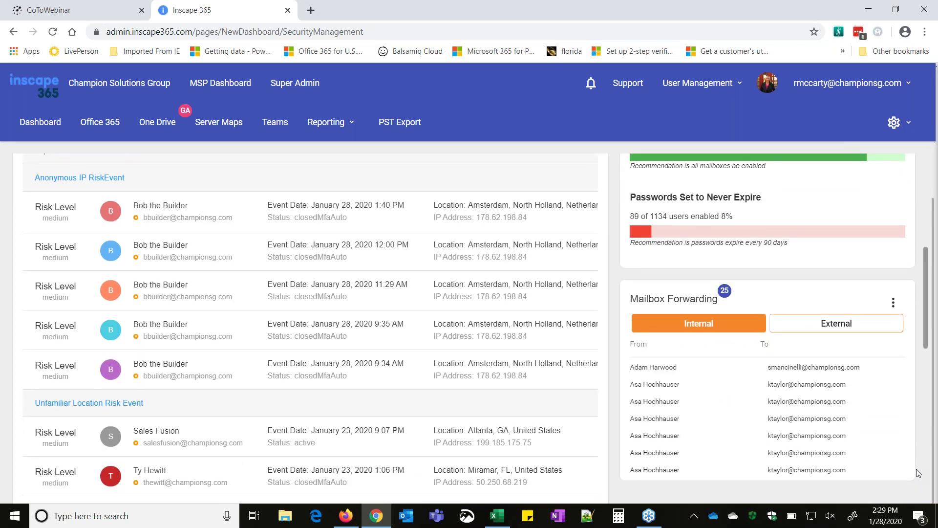
scroll(917, 468, down, 1)
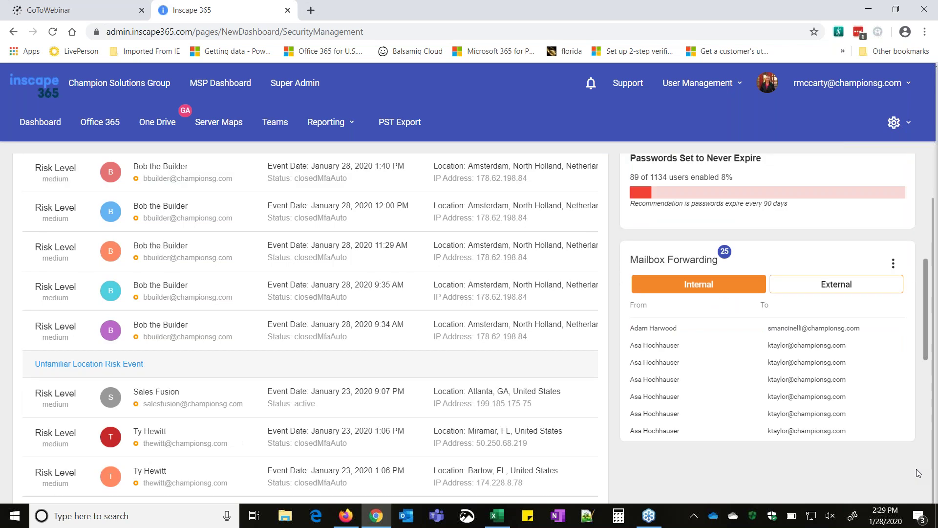
scroll(917, 472, down, 1)
scroll(916, 469, down, 5)
scroll(916, 469, down, 2)
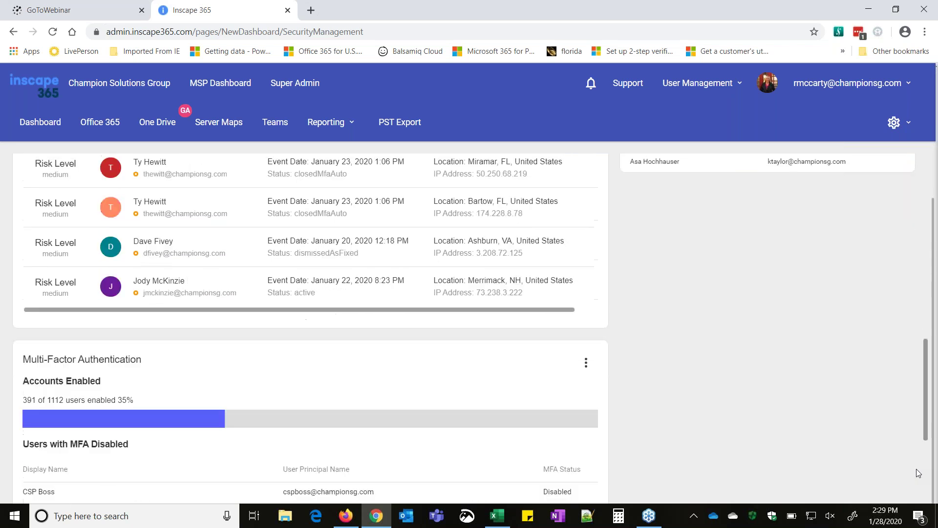
scroll(917, 473, down, 1)
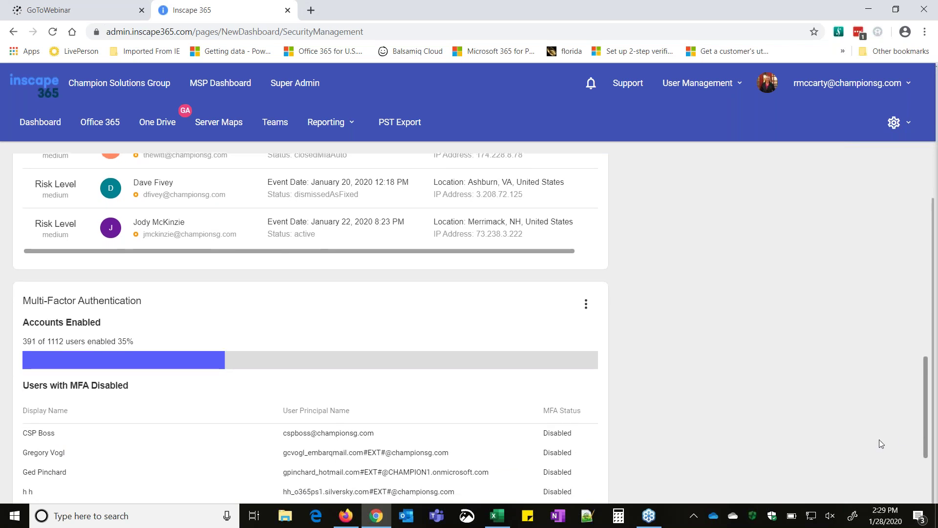
scroll(880, 441, down, 2)
scroll(878, 439, down, 1)
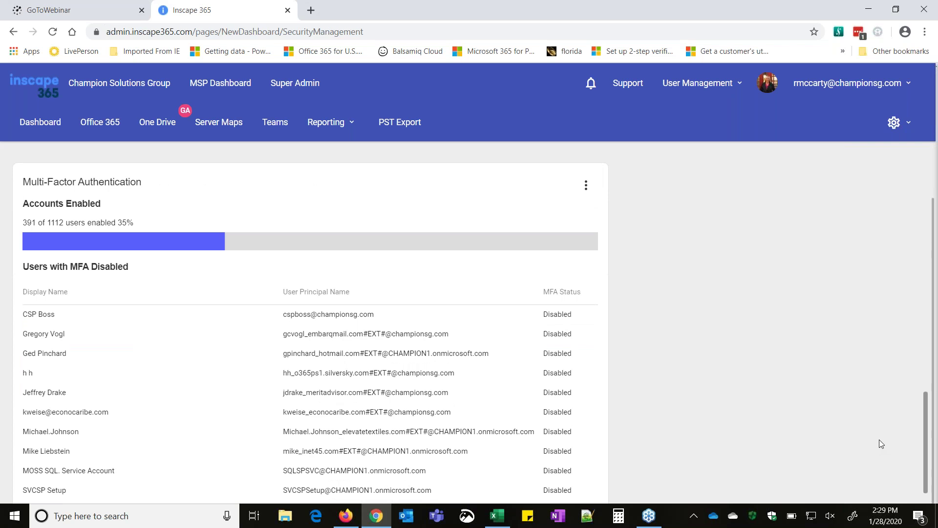
scroll(879, 439, up, 1)
scroll(879, 439, up, 5)
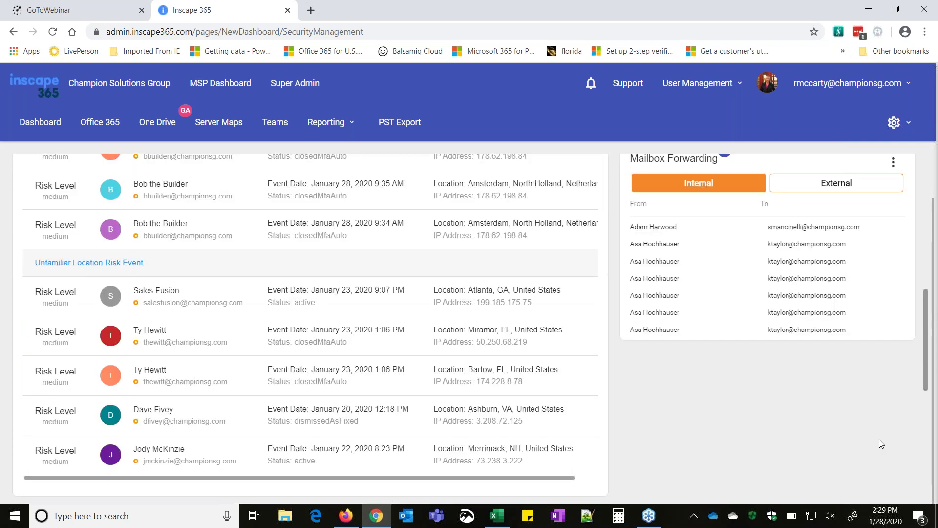
Step: View the User Management dashboard, then minimize Chrome to return to the user provisioning form in Firefox
scroll(879, 439, up, 10)
click(226, 175)
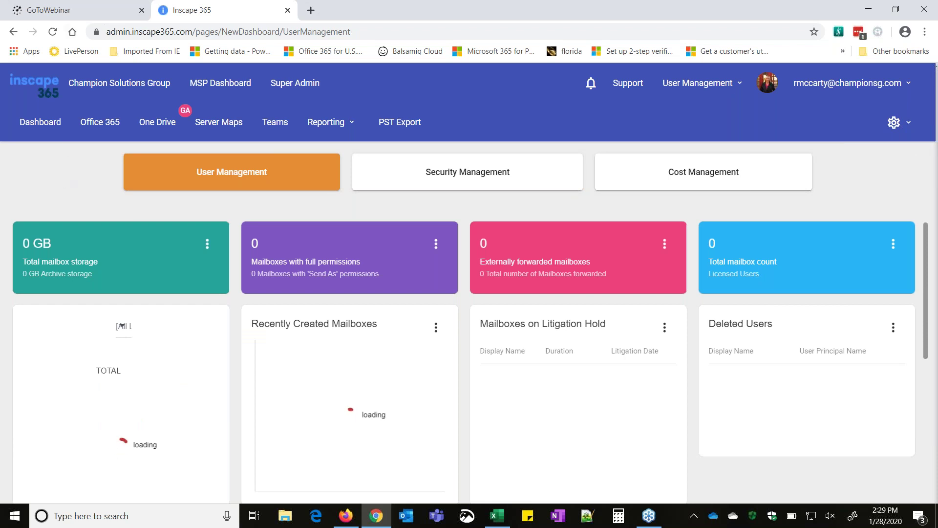
click(868, 9)
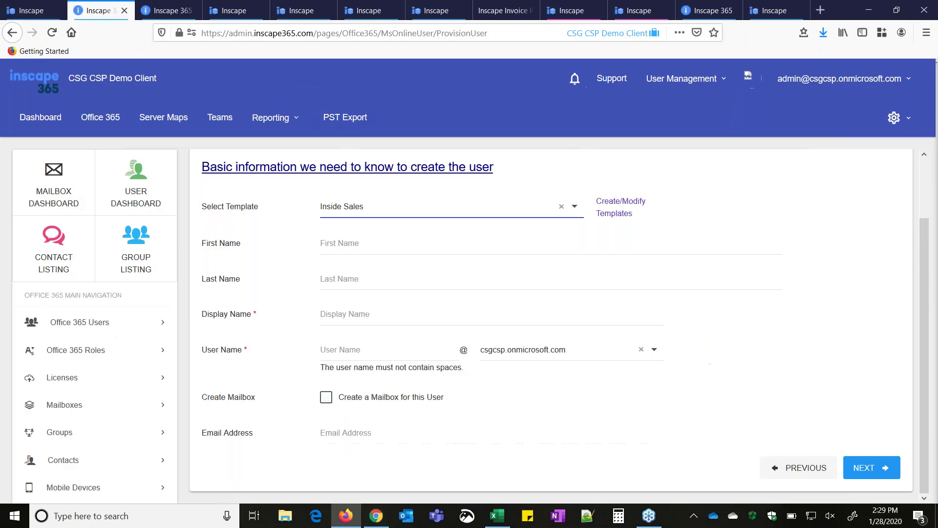
Step: Open the Adoption module from the Inscape dashboard and search Support Butler for "change the color of my calendar"
click(34, 9)
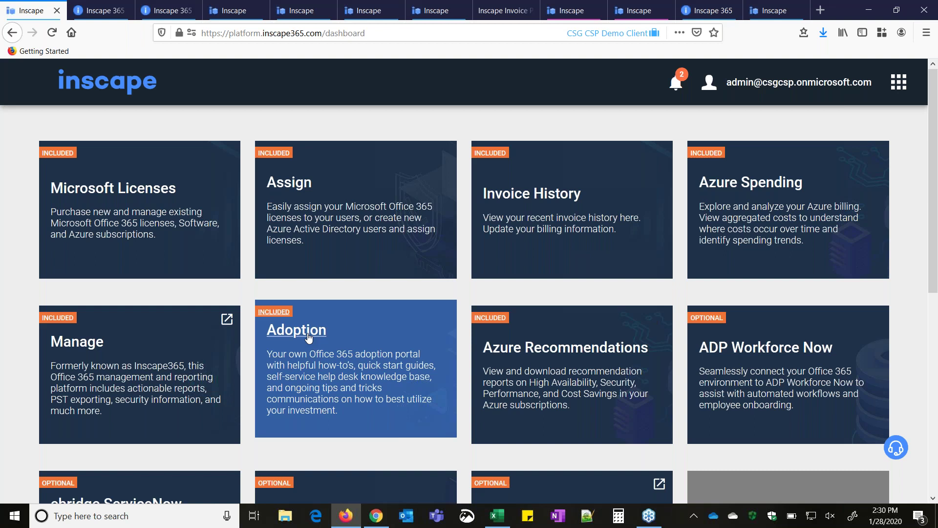
click(309, 337)
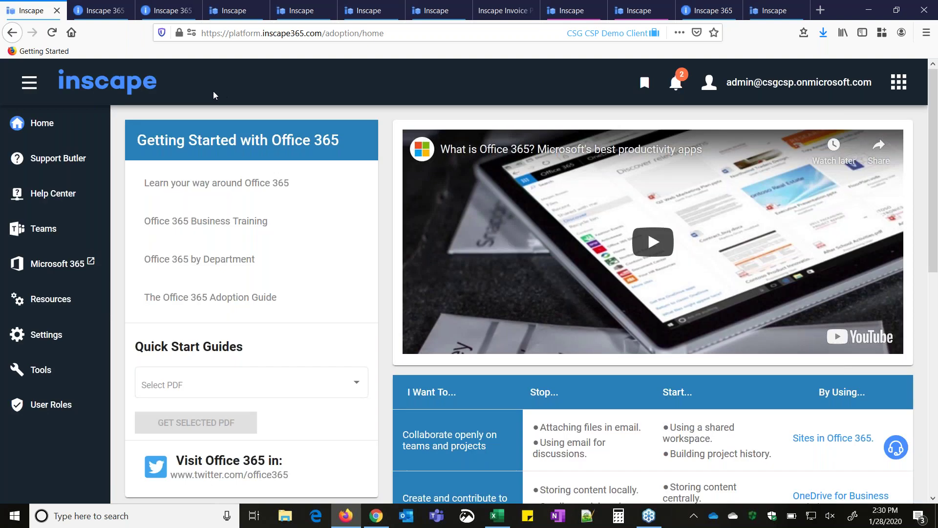
click(55, 164)
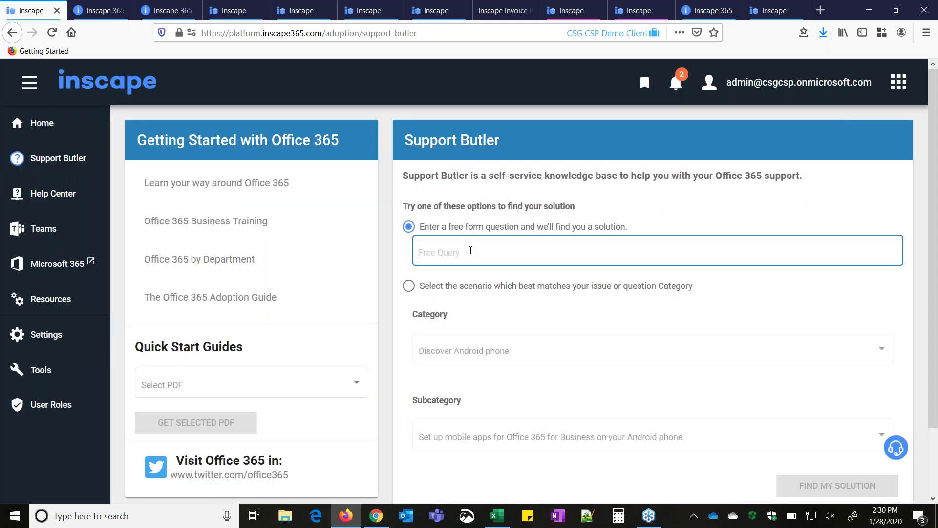
text(change th)
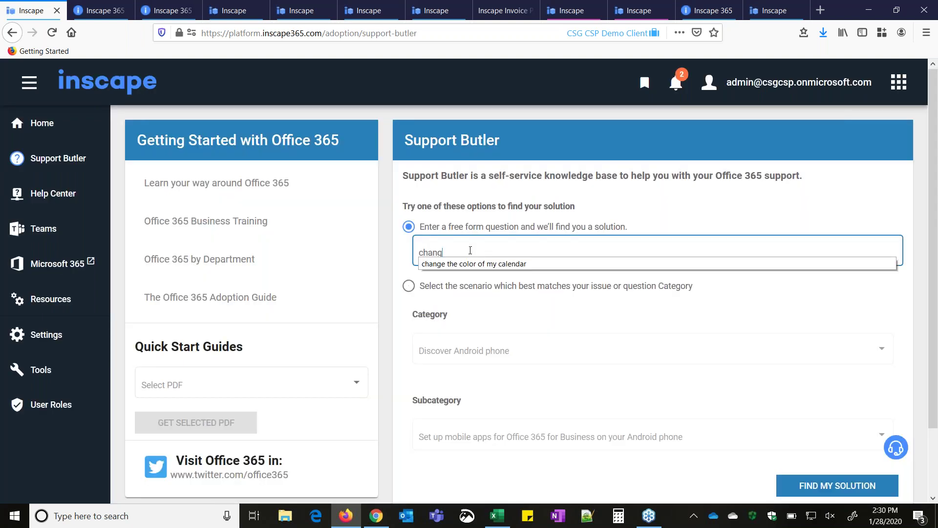
click(468, 264)
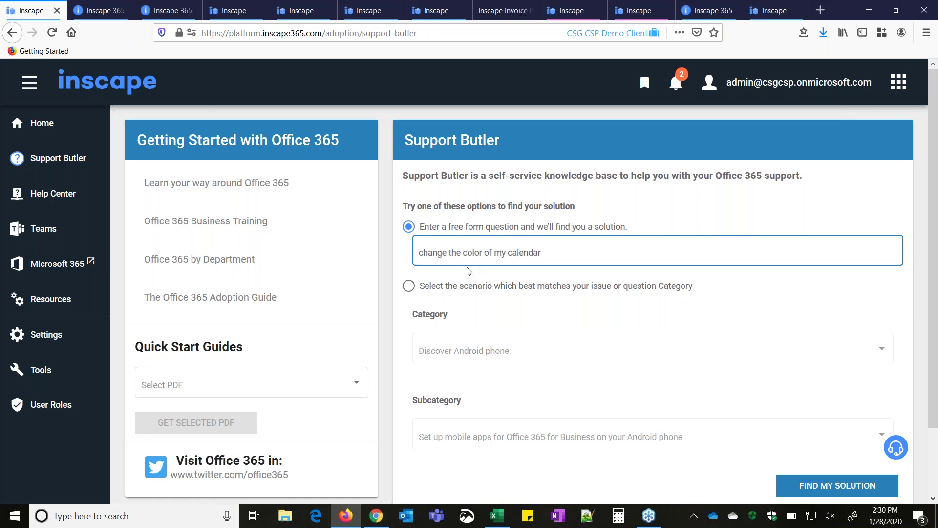
key(Return)
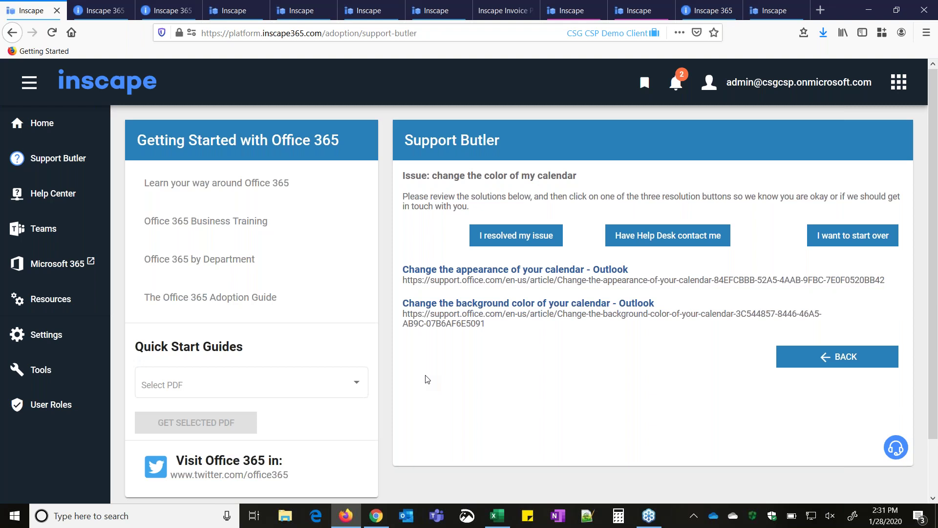
Step: Open the Adoption site's Settings and view the PDFs available under Quick Start Guides
click(53, 345)
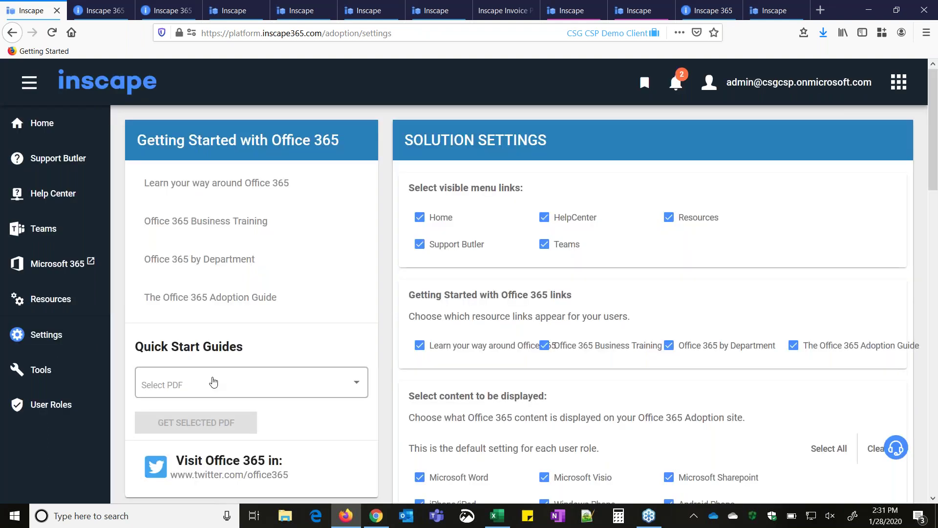
click(213, 382)
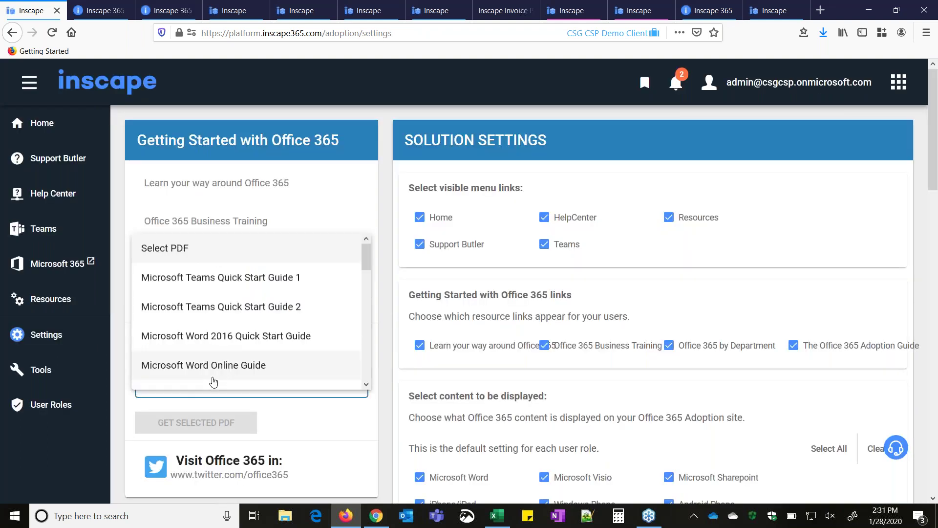
click(187, 404)
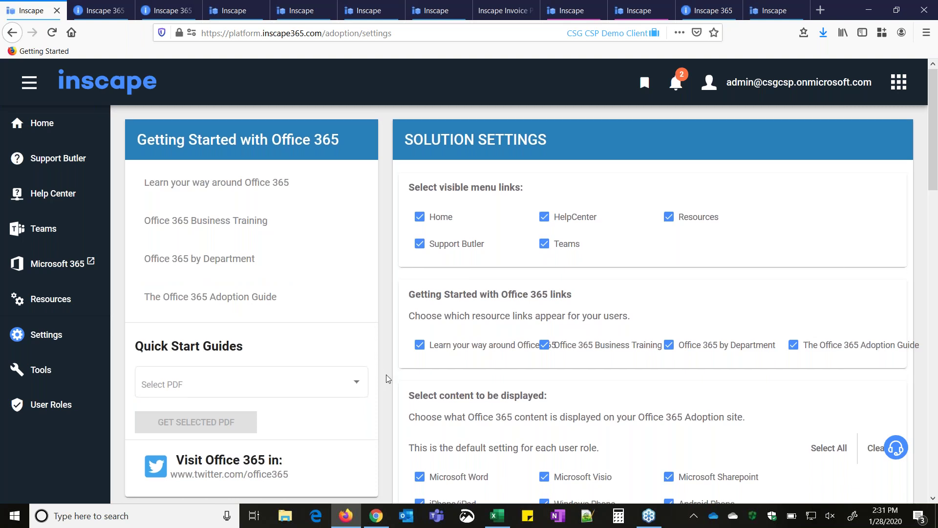
Step: Deselect Video and Yammer from the content to be displayed, and view the Tips and Tricks email options and frequency
scroll(388, 378, down, 4)
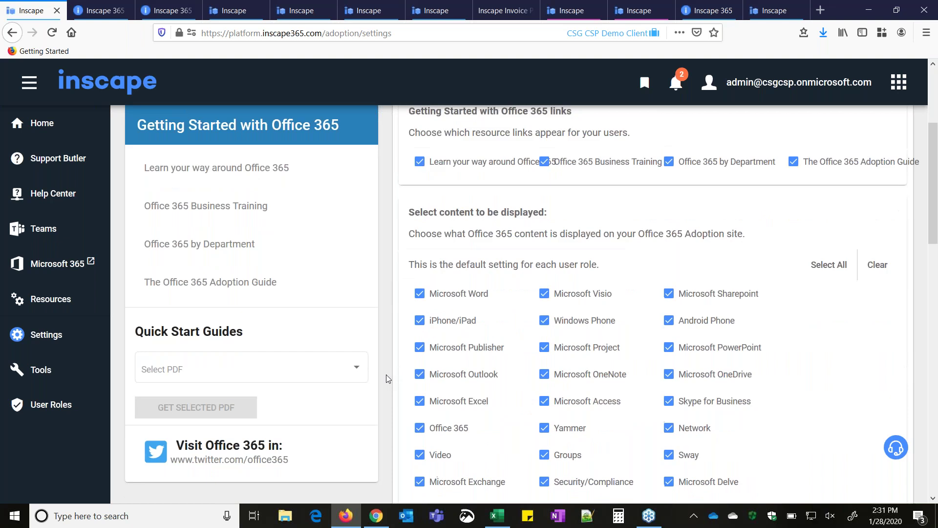
scroll(388, 379, down, 1)
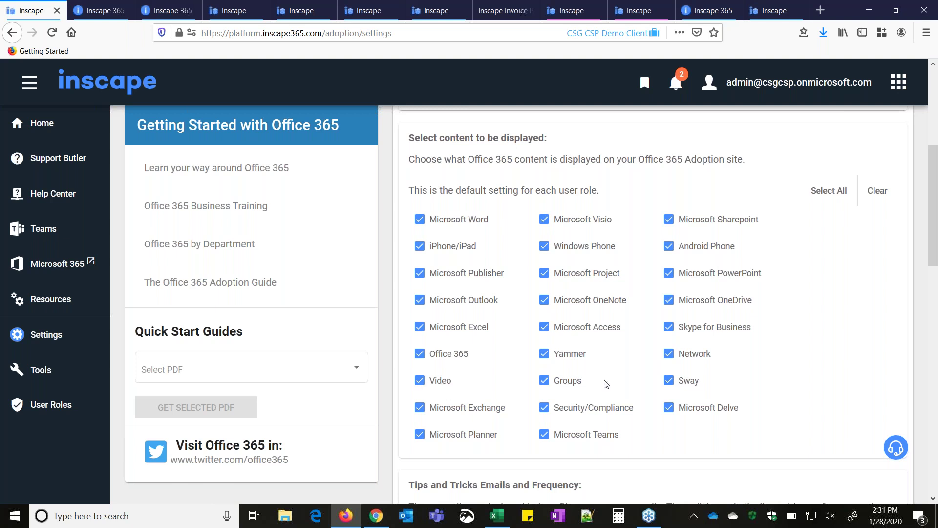
click(419, 384)
click(546, 354)
scroll(489, 369, down, 2)
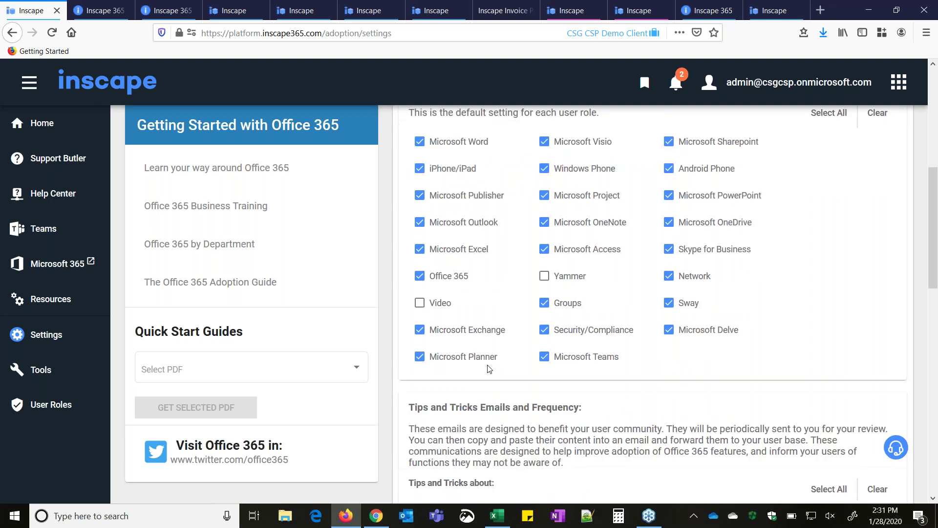
scroll(489, 369, down, 3)
scroll(602, 239, down, 2)
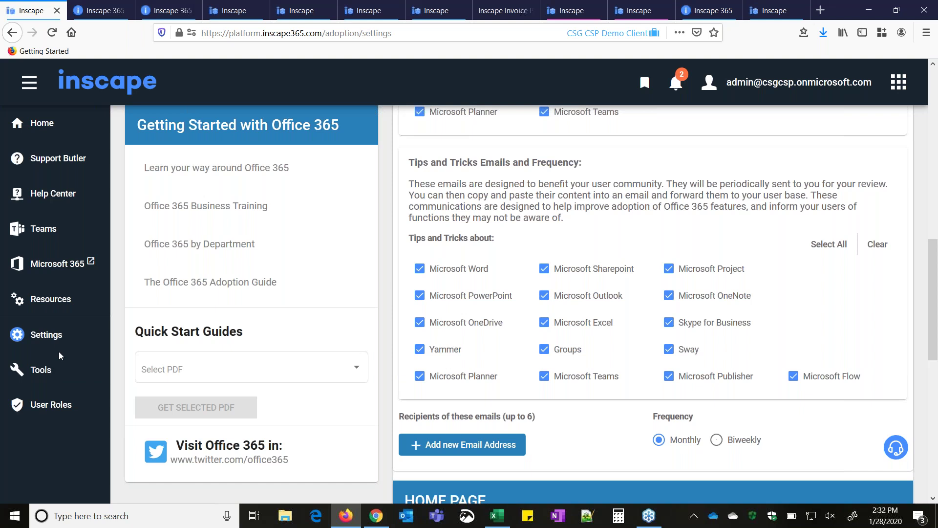
Step: Open the Adoption Tools page and its managing access and assigning roles video tutorial, returning to the Tools page
click(40, 379)
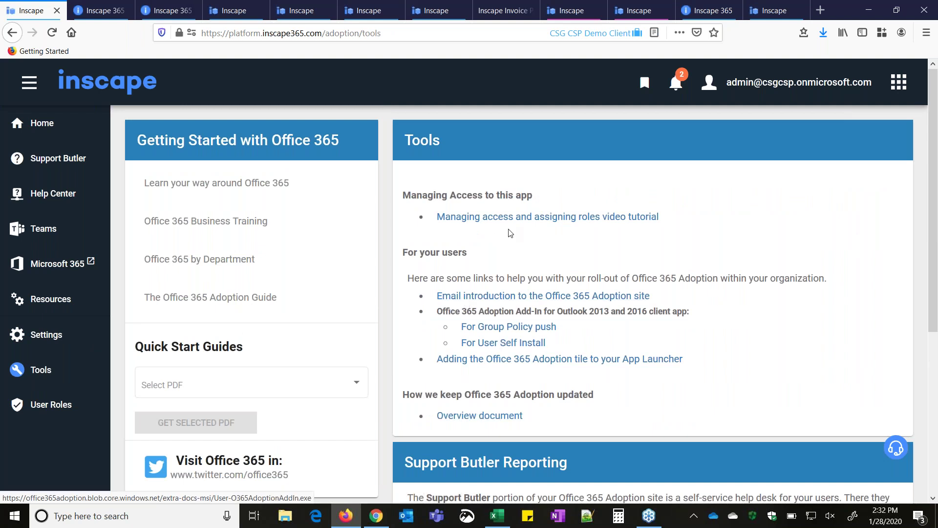
click(547, 217)
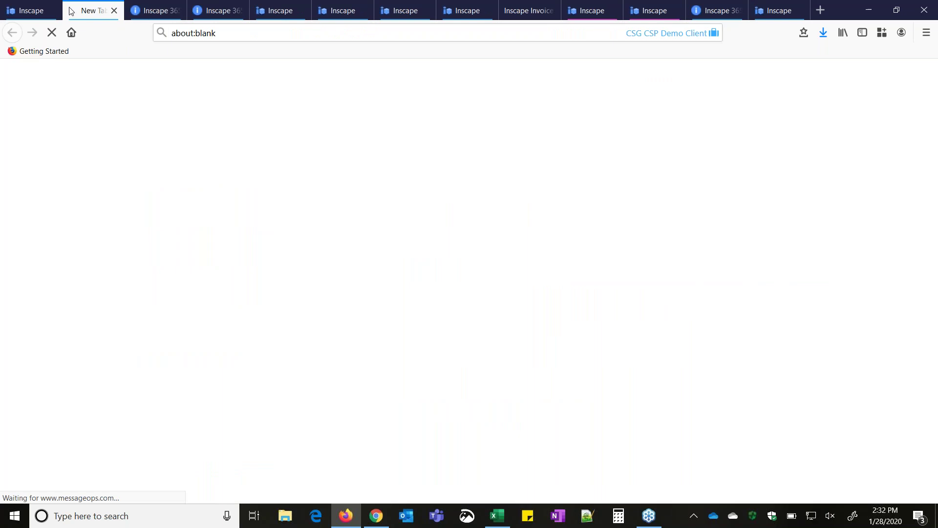
click(43, 11)
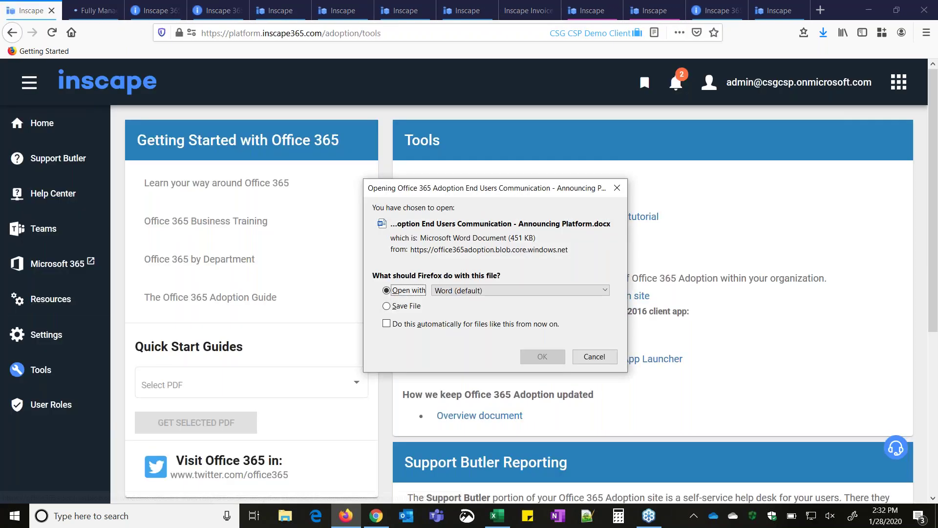
Step: Open the email introduction document in Word, read the announcement template maximized, and minimize Word to return to Firefox
click(530, 349)
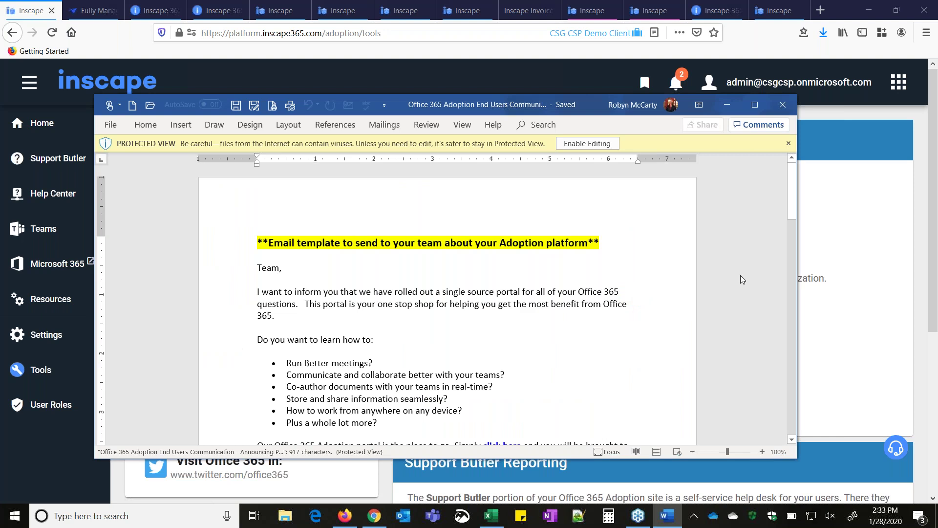
click(755, 104)
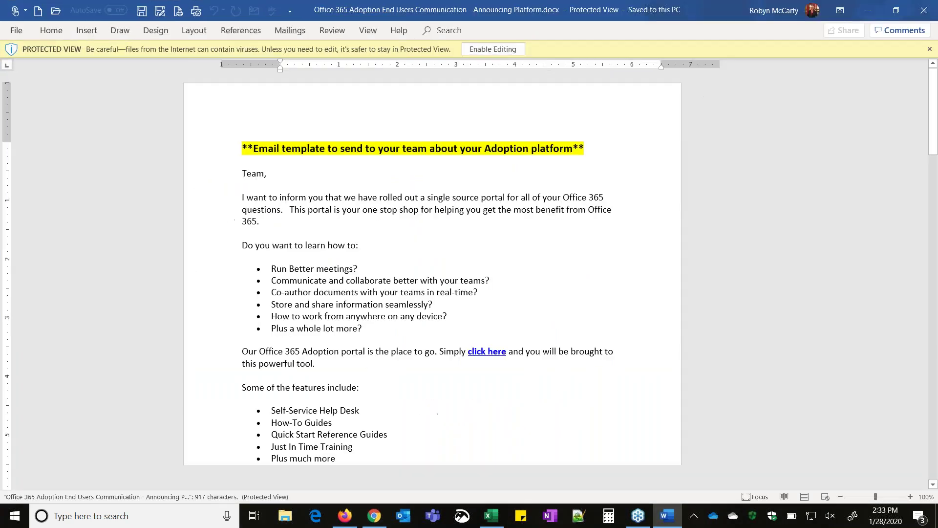
scroll(469, 279, down, 1)
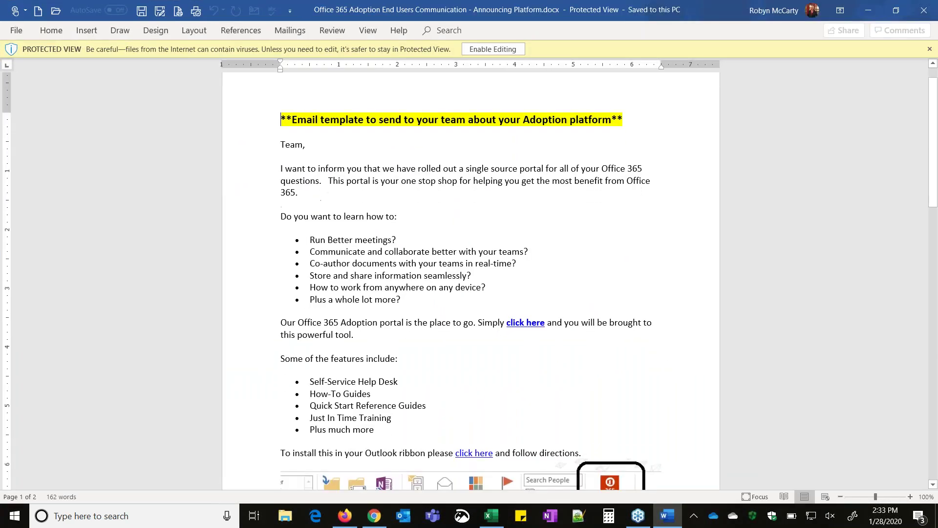
scroll(469, 278, down, 3)
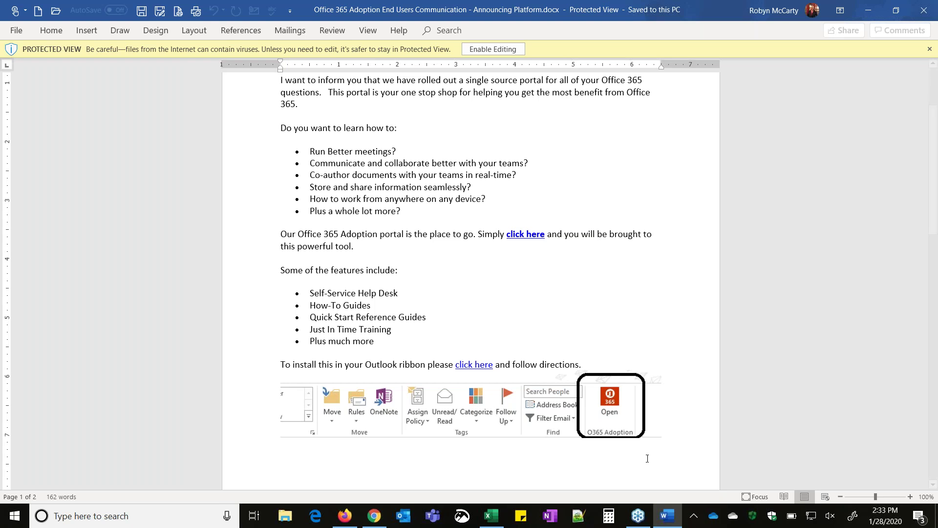
click(869, 8)
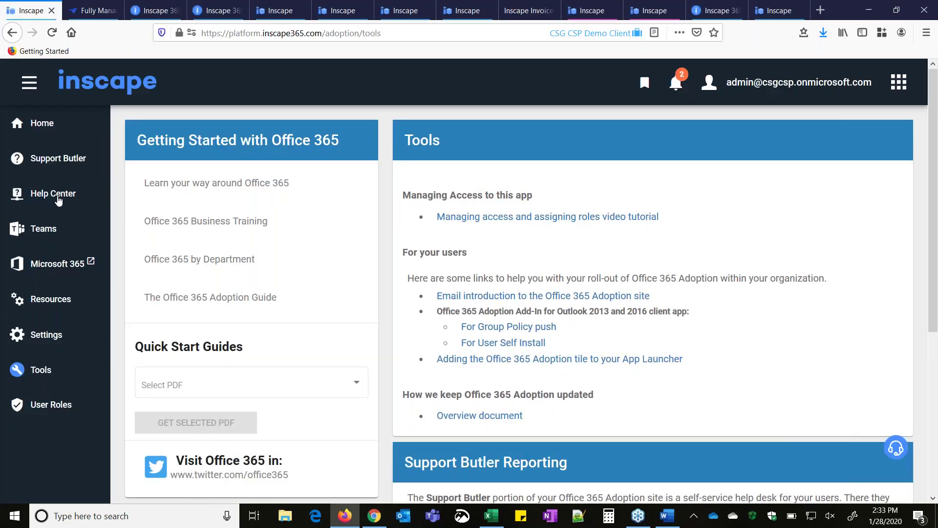
Step: View the Help Center topics, the Teams videos and the Resources page of the Adoption site
click(57, 199)
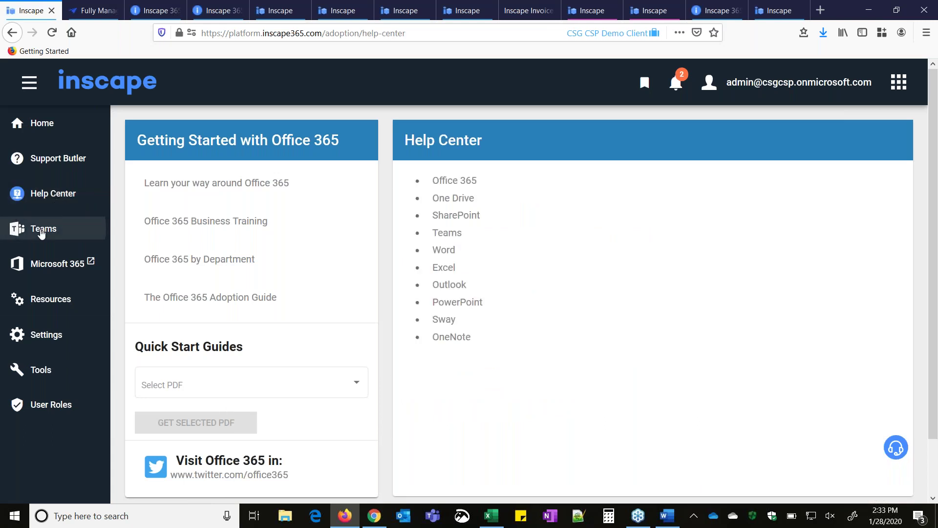
click(42, 233)
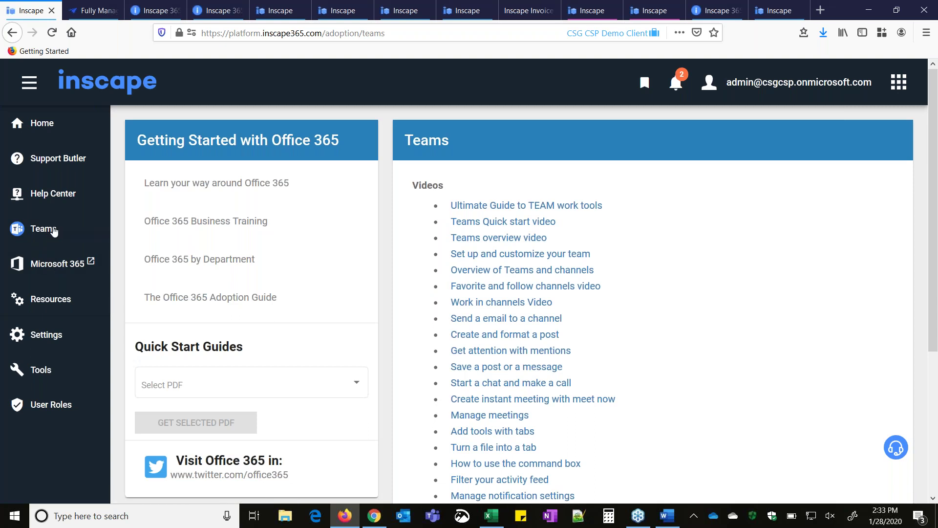
click(61, 299)
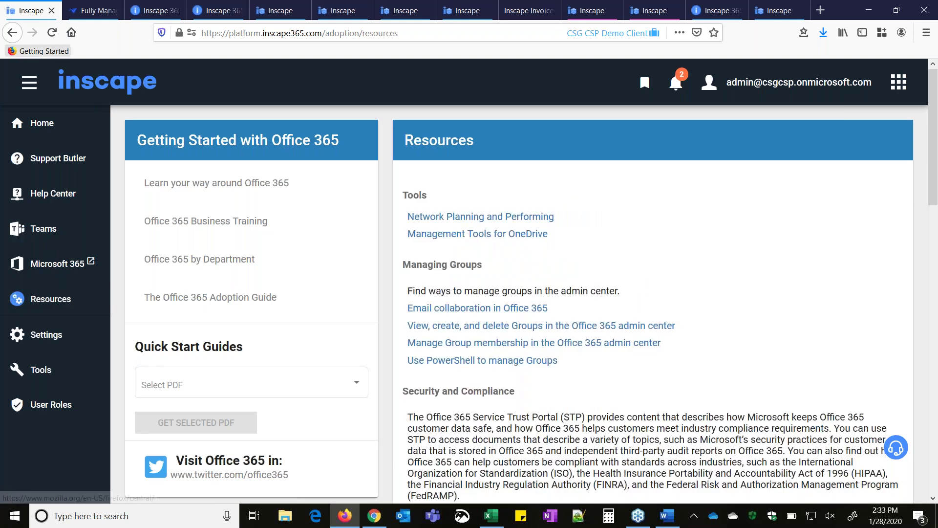
Step: Return to the Inscape dashboard and try to open Exchange Online Backup & Restore, accepting the application update reload
click(108, 83)
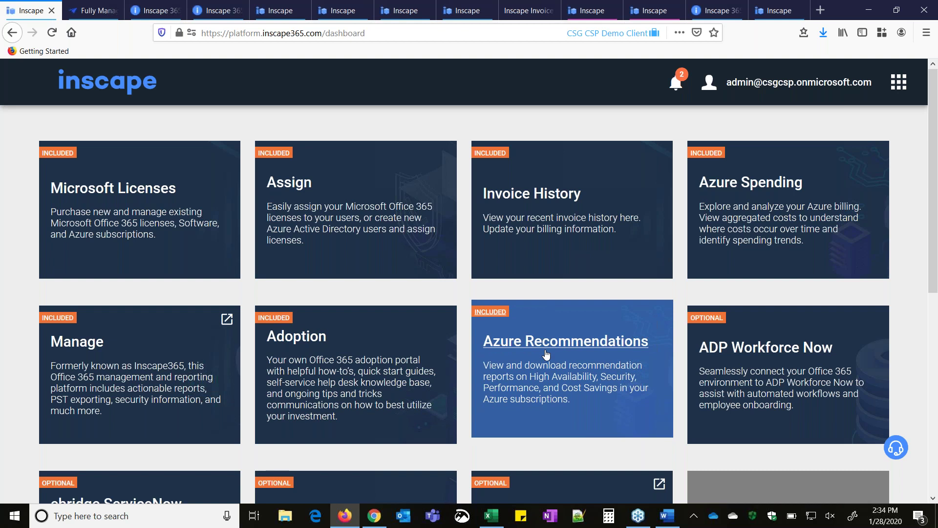
scroll(546, 354, down, 3)
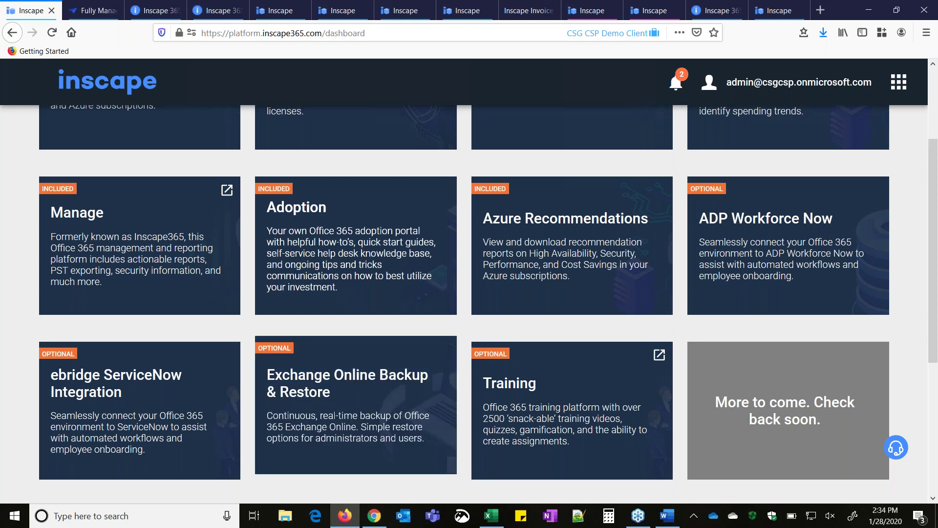
click(364, 378)
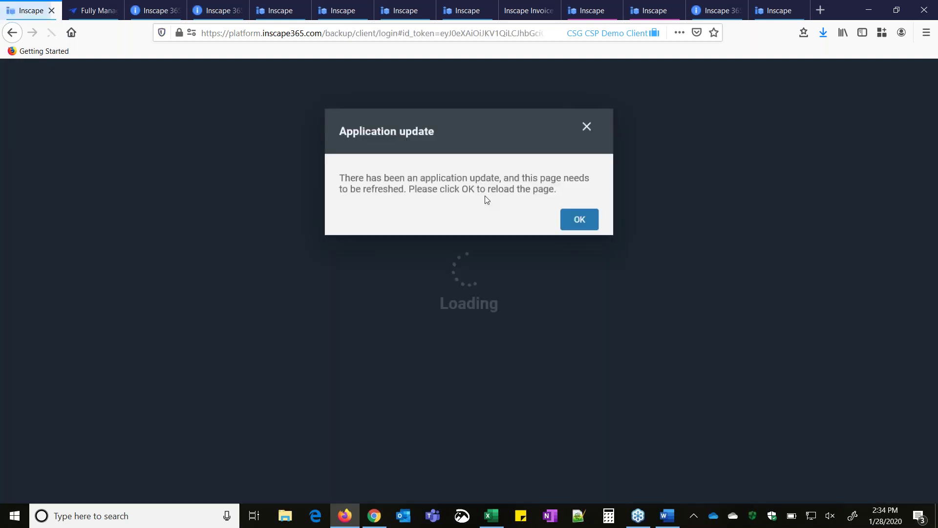
click(577, 223)
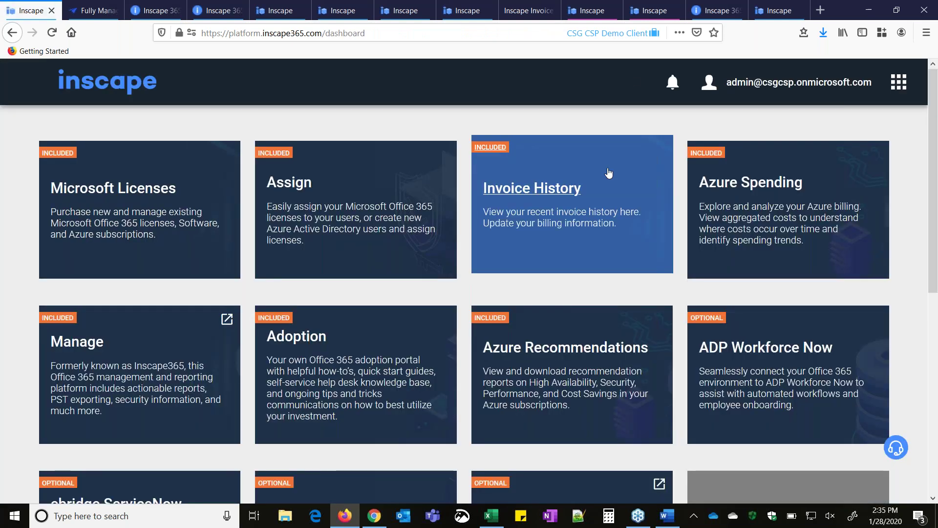
Step: Switch to the already open backup user list and examine the eligible accounts and their backup status
click(713, 13)
click(777, 10)
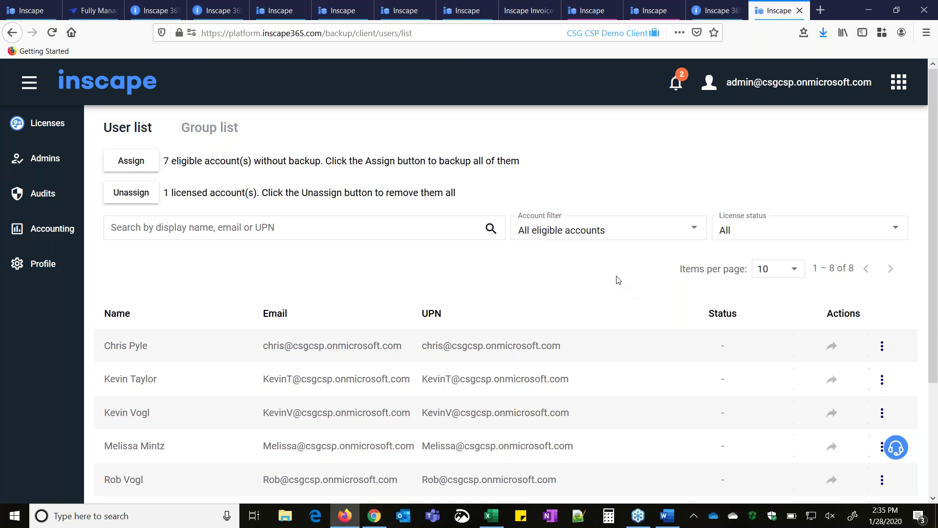
scroll(618, 280, down, 3)
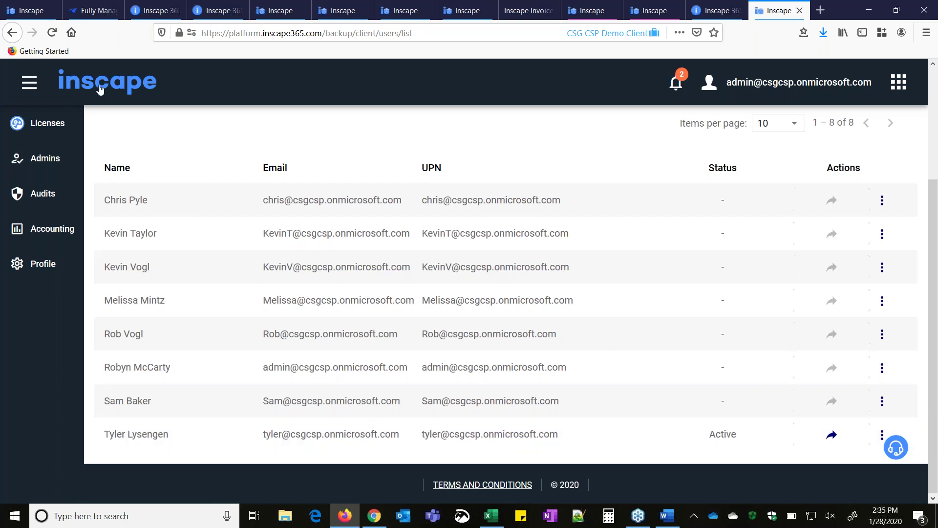
Step: Return to the Inscape dashboard, open the Training module and view the Office 365 courses in its Course Library
click(31, 11)
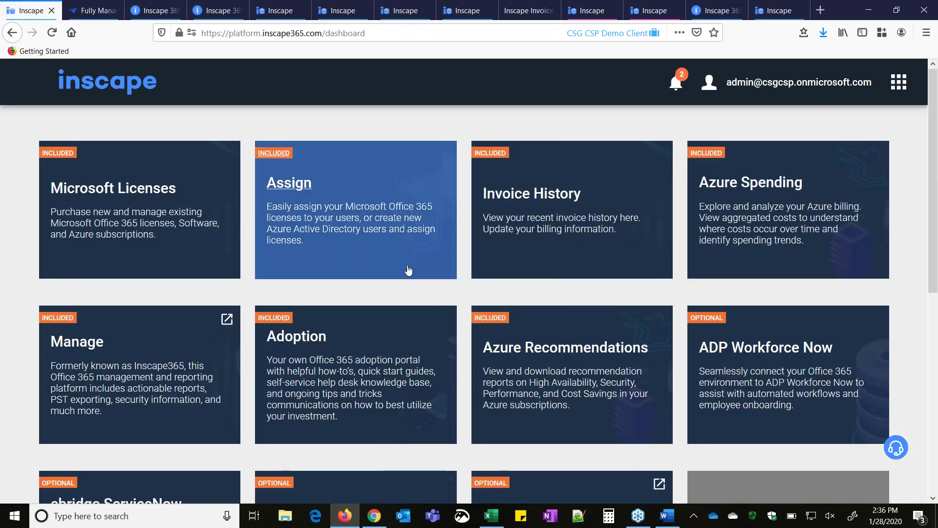
scroll(419, 268, down, 1)
scroll(419, 268, down, 3)
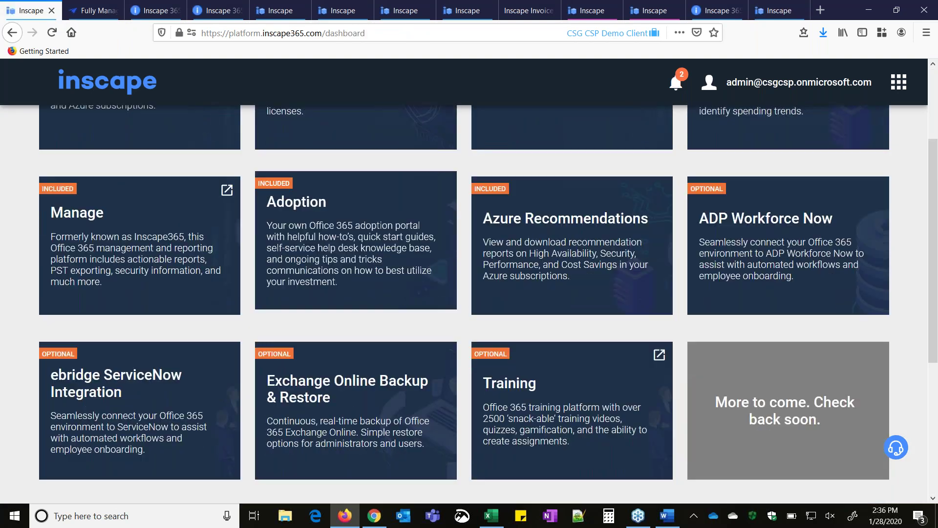
click(519, 386)
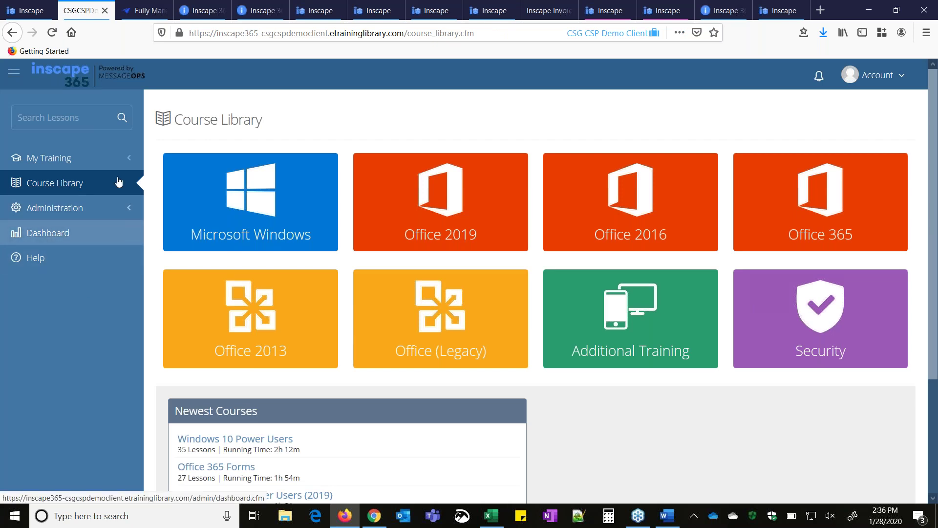
click(113, 161)
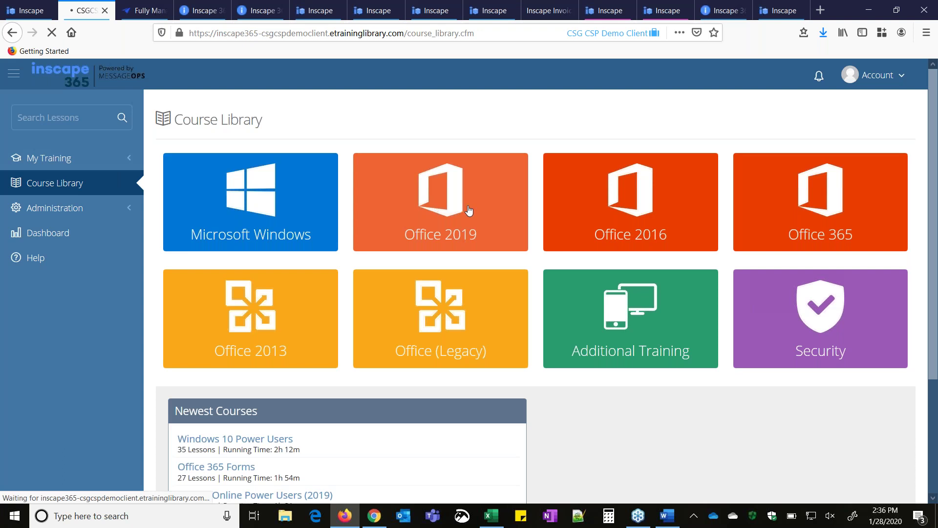
click(777, 231)
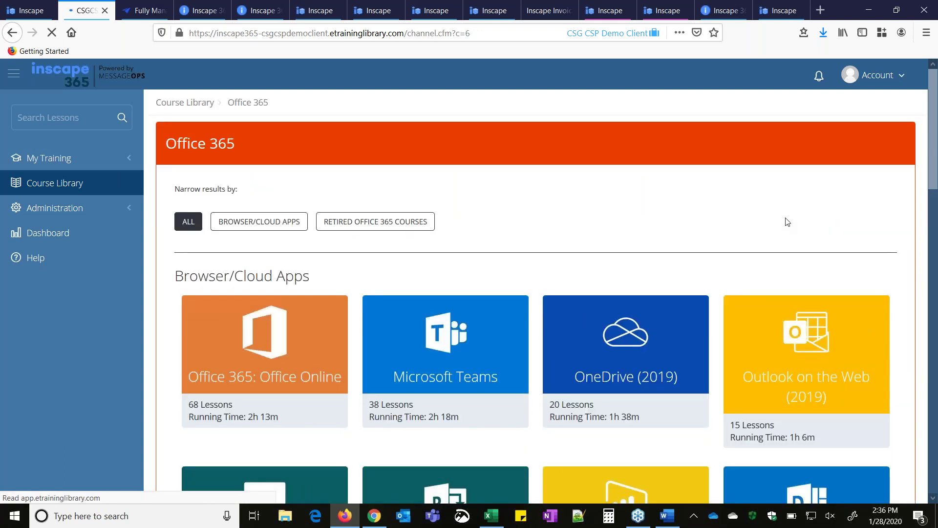
Step: Browse the Office 365 courses, open the Microsoft Teams course and expand the description of Lesson 1, Accessing the Online App
scroll(787, 220, down, 1)
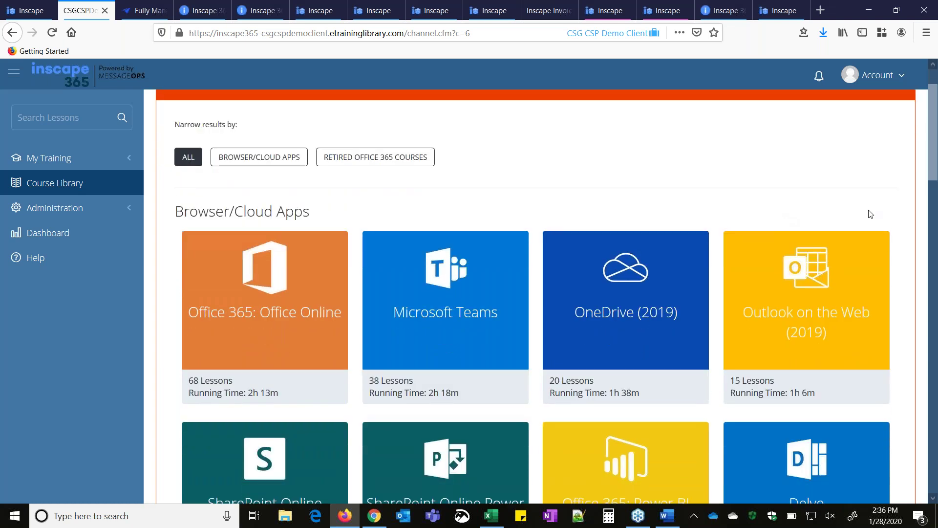
scroll(870, 214, down, 1)
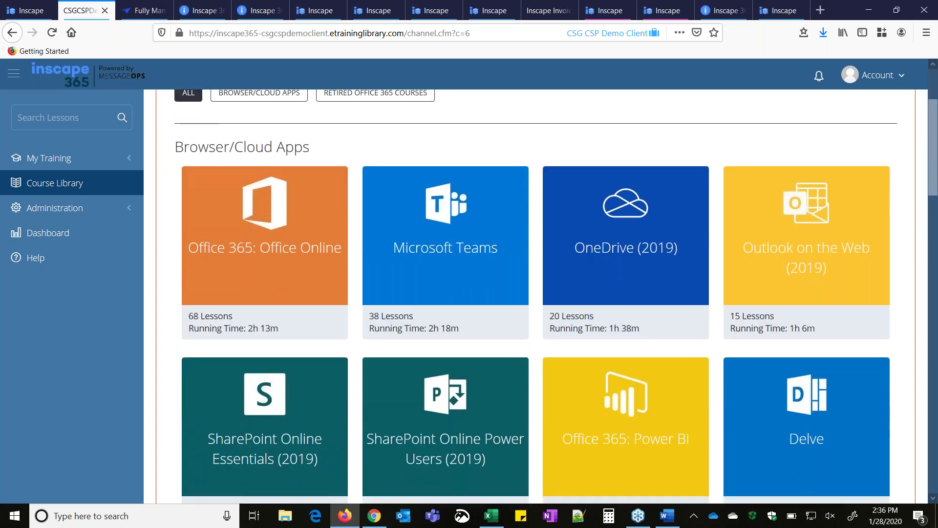
scroll(824, 210, down, 1)
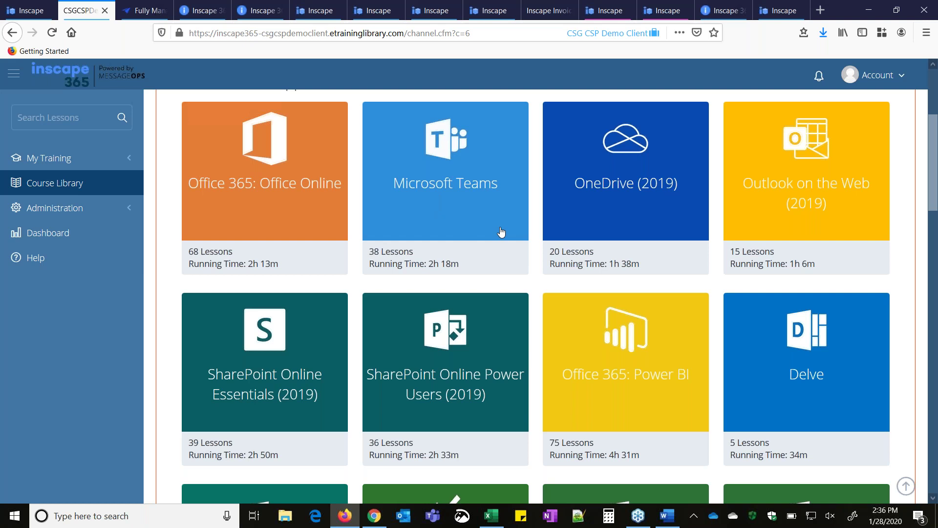
click(466, 211)
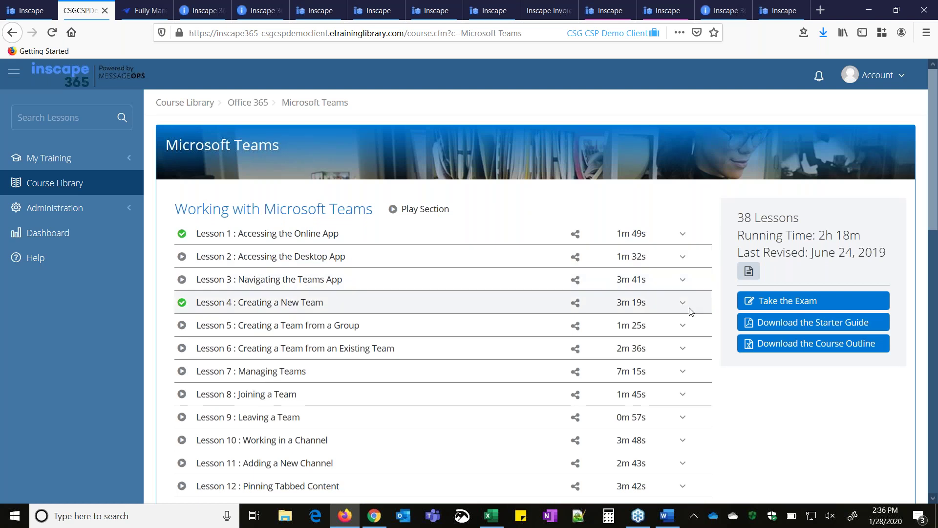
click(684, 235)
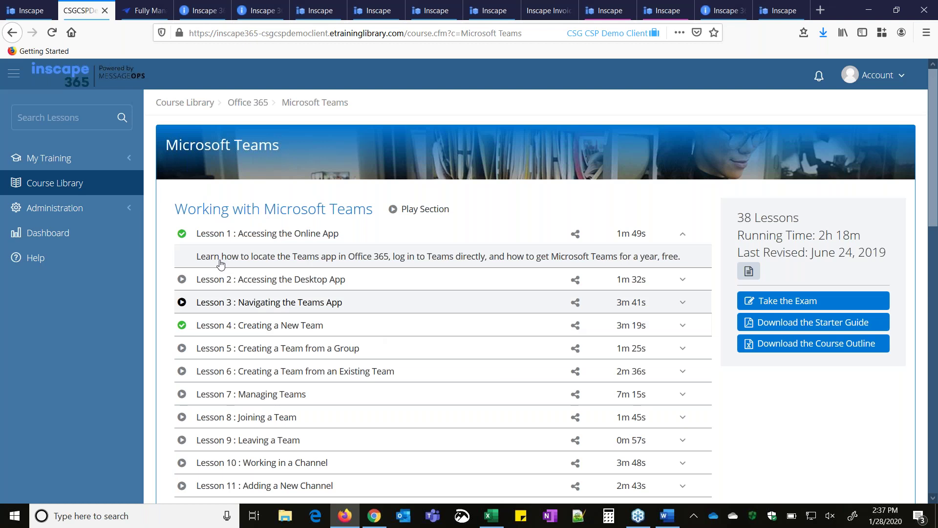
Step: View the My Training overview of achievements and active courses, and return to the Inscape dashboard to review its module tiles
click(56, 165)
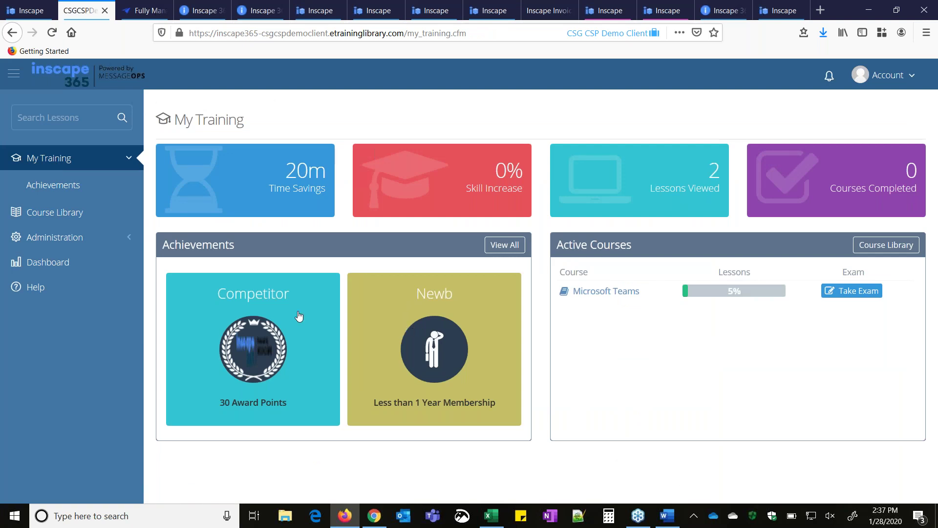
click(23, 12)
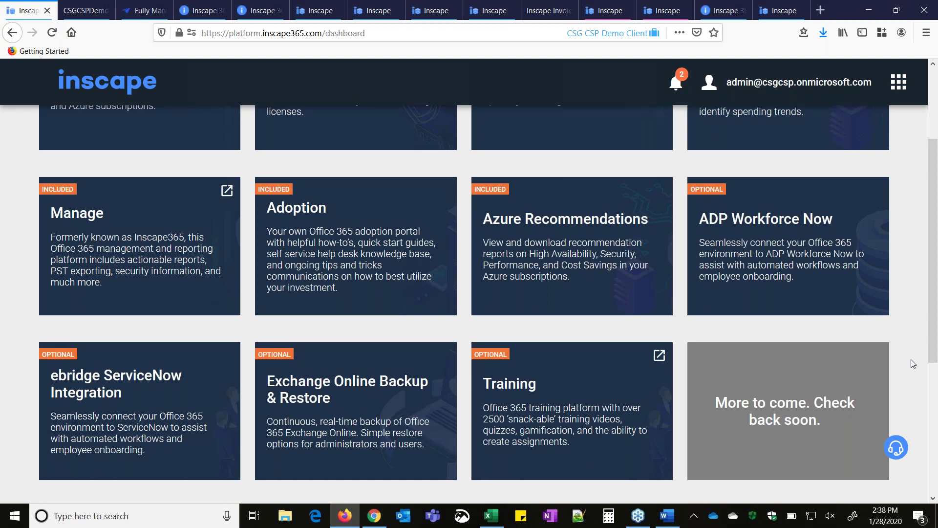
scroll(913, 363, up, 1)
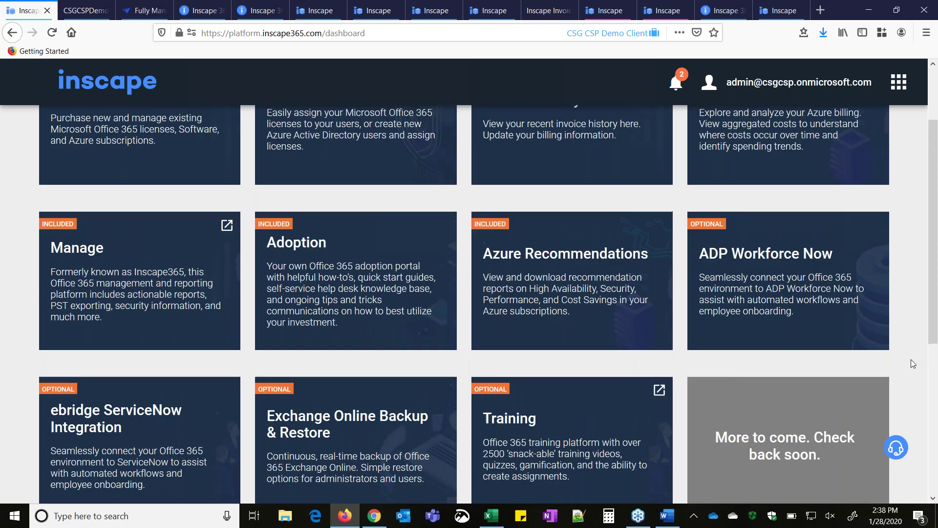
scroll(913, 364, up, 2)
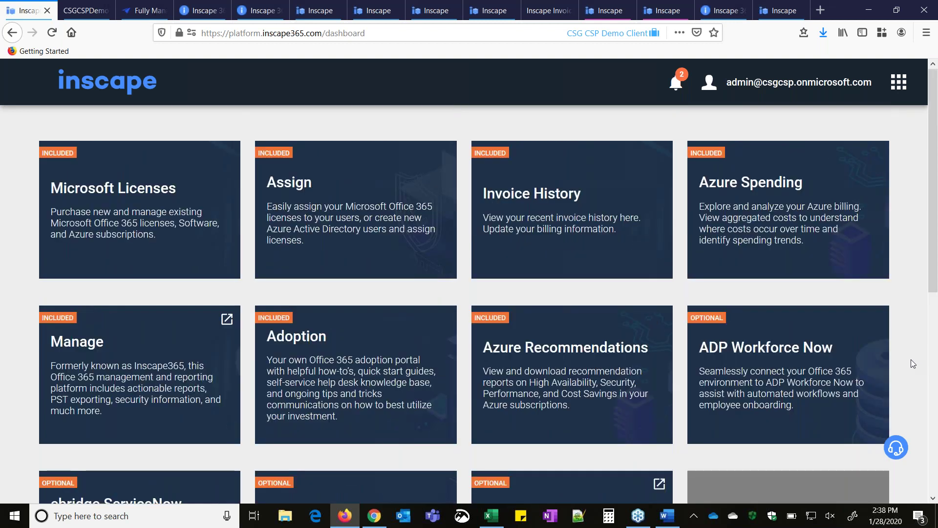